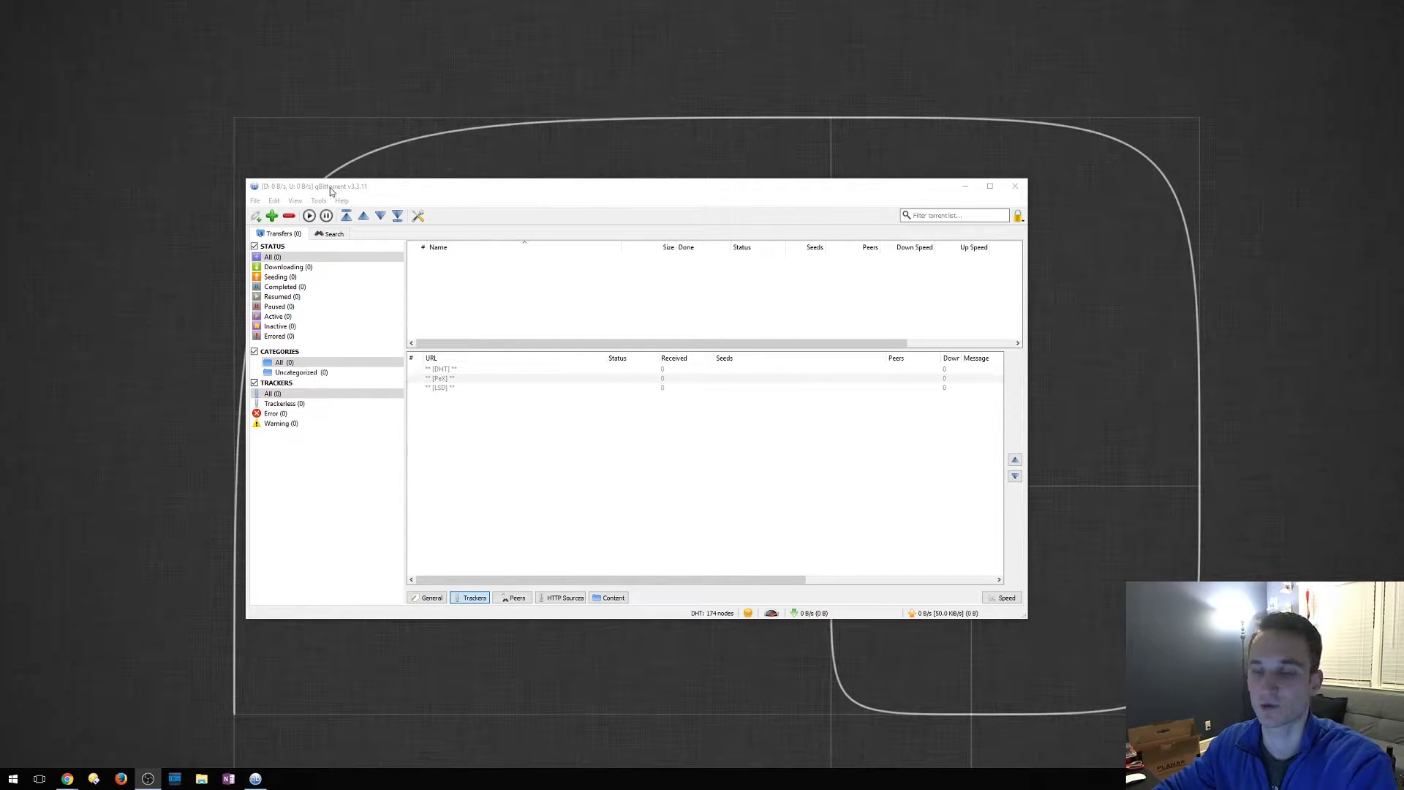
Move the qBittorrent main window slightly up and to the right.
drag(378, 190, 392, 158)
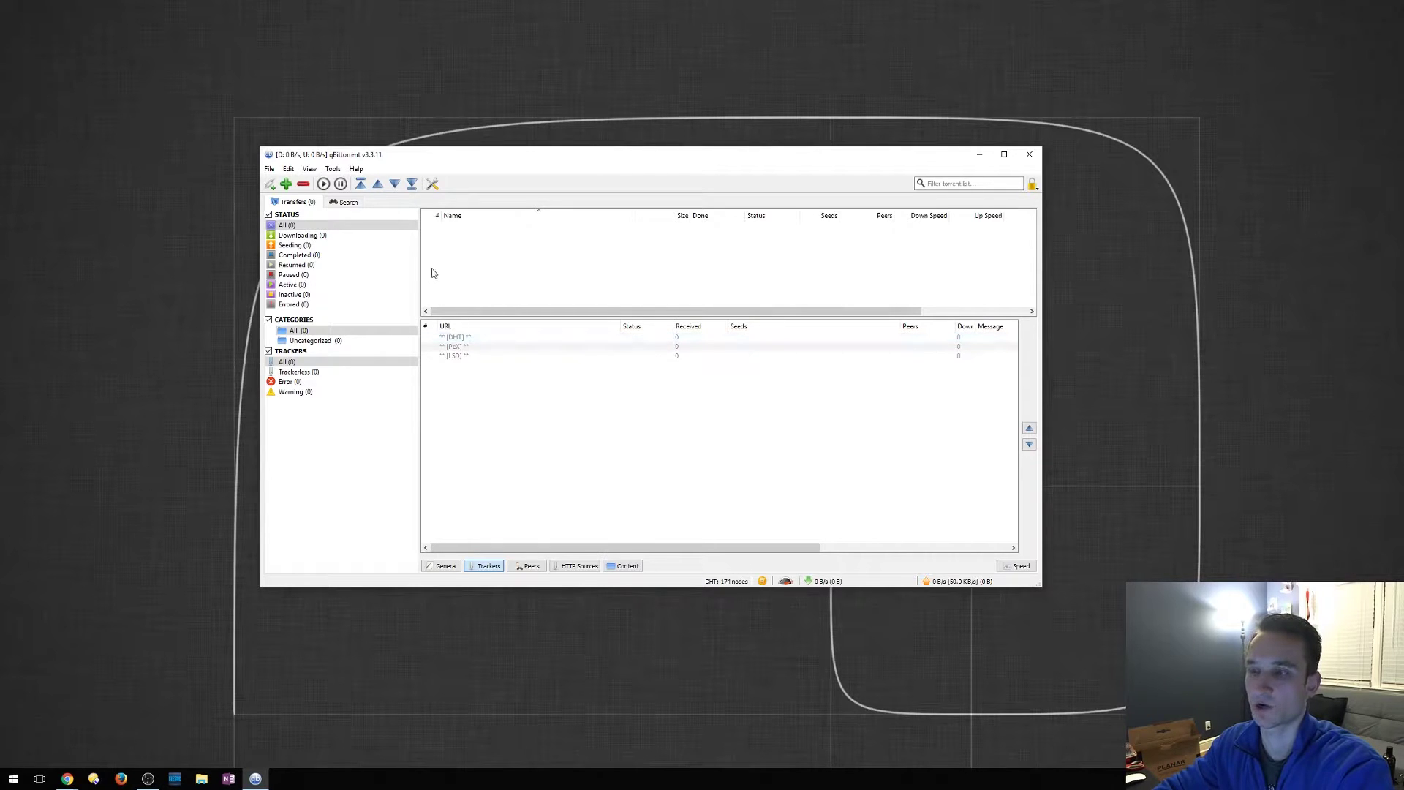
In Options > Connection, change the proxy server type from SOCKS5 to HTTP.
click(433, 185)
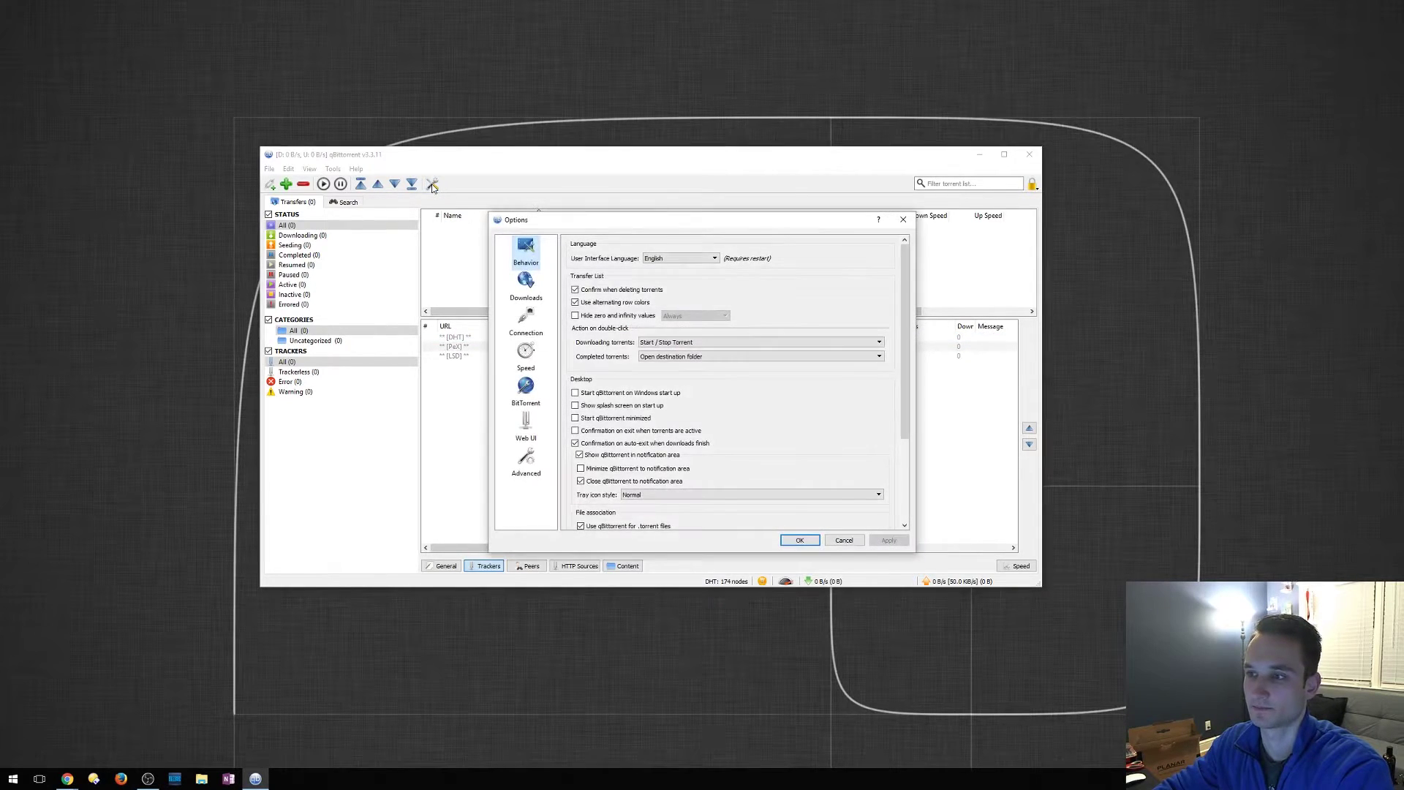
click(528, 323)
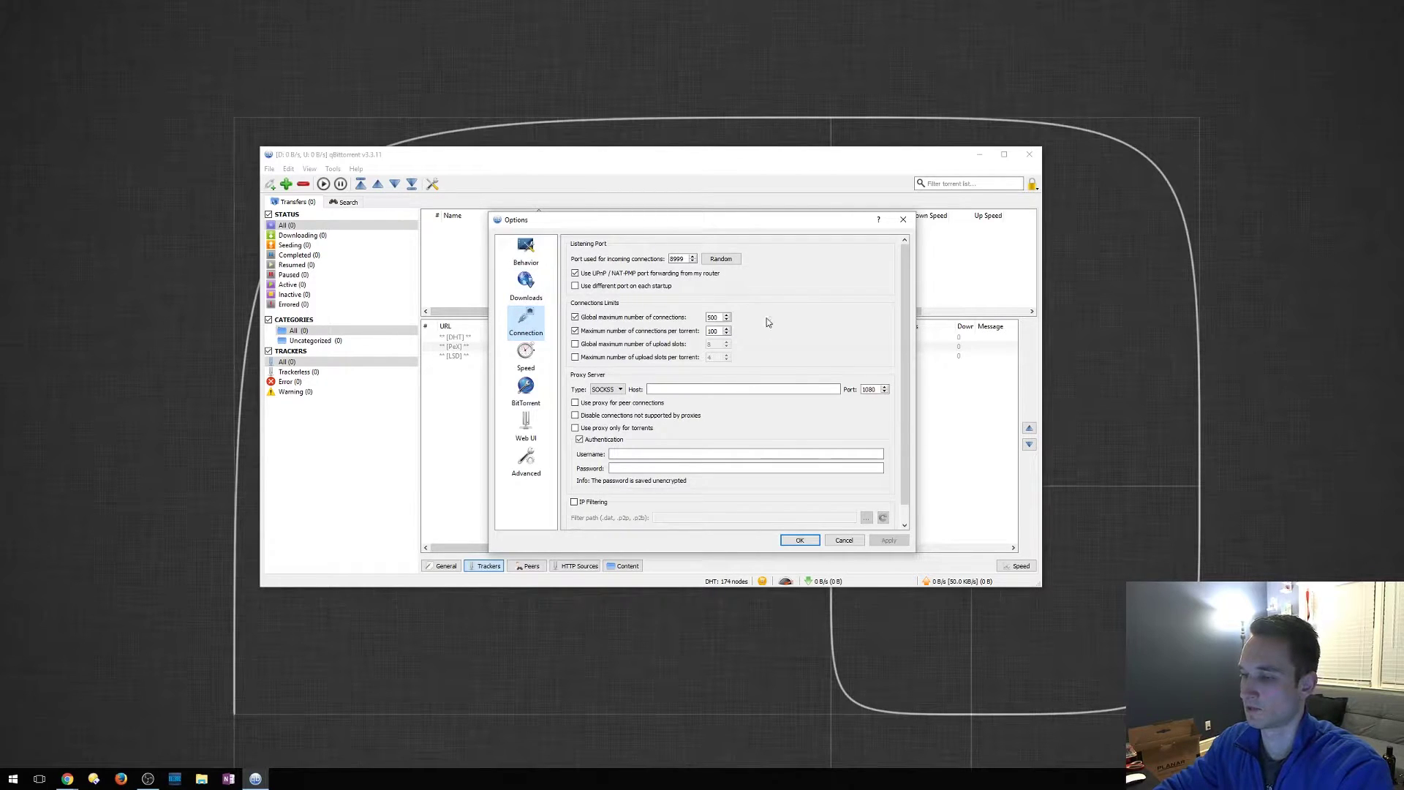
scroll(768, 322, down, 1)
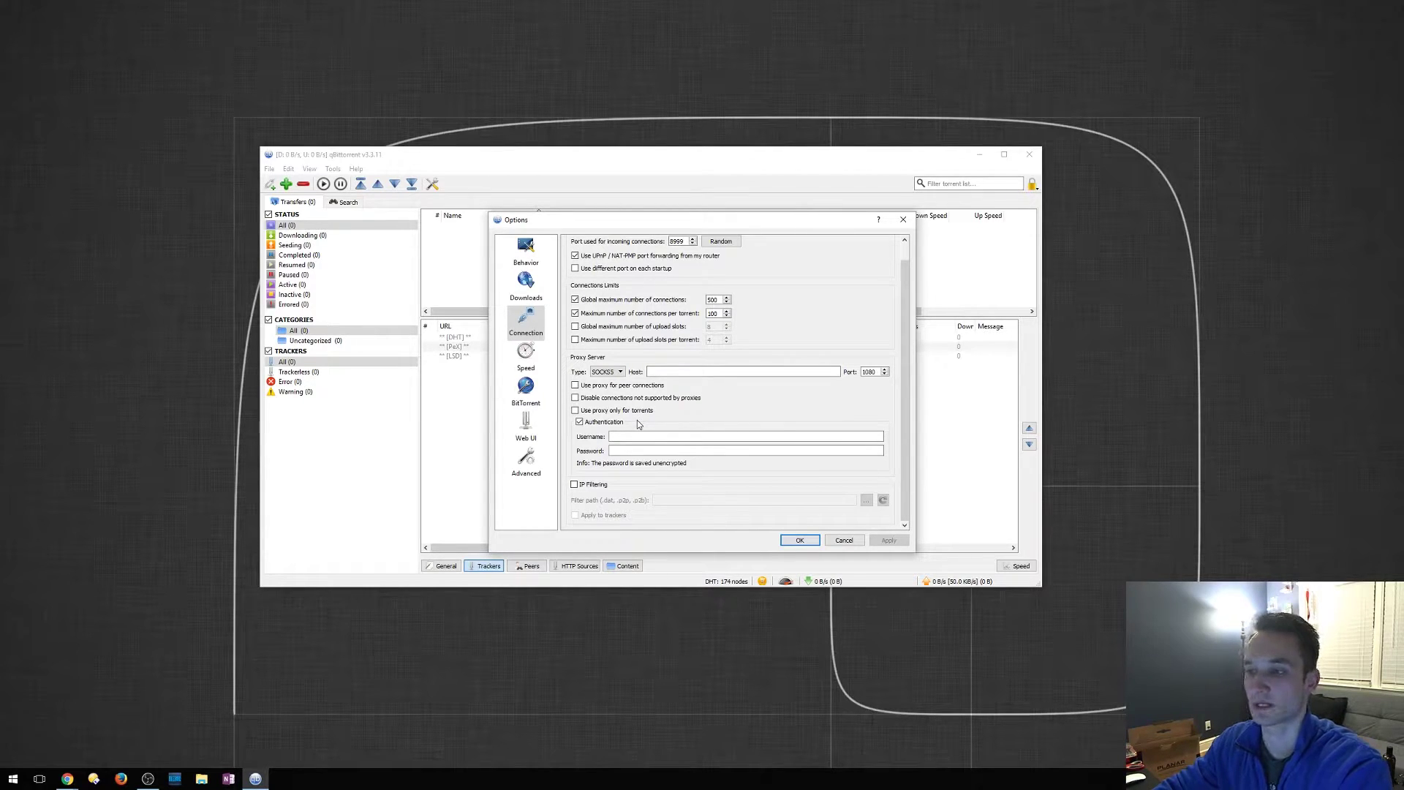
mouse_move(638, 416)
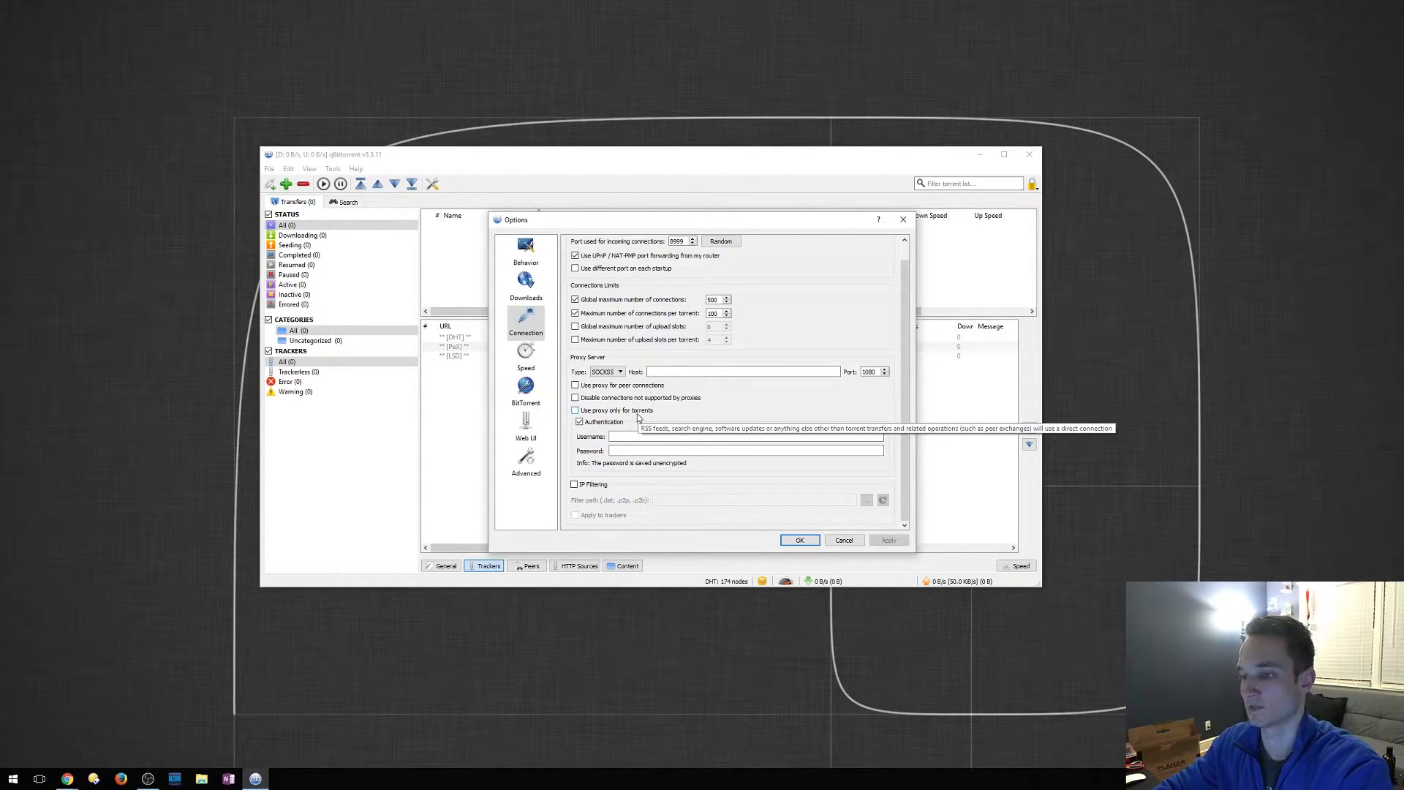
click(618, 373)
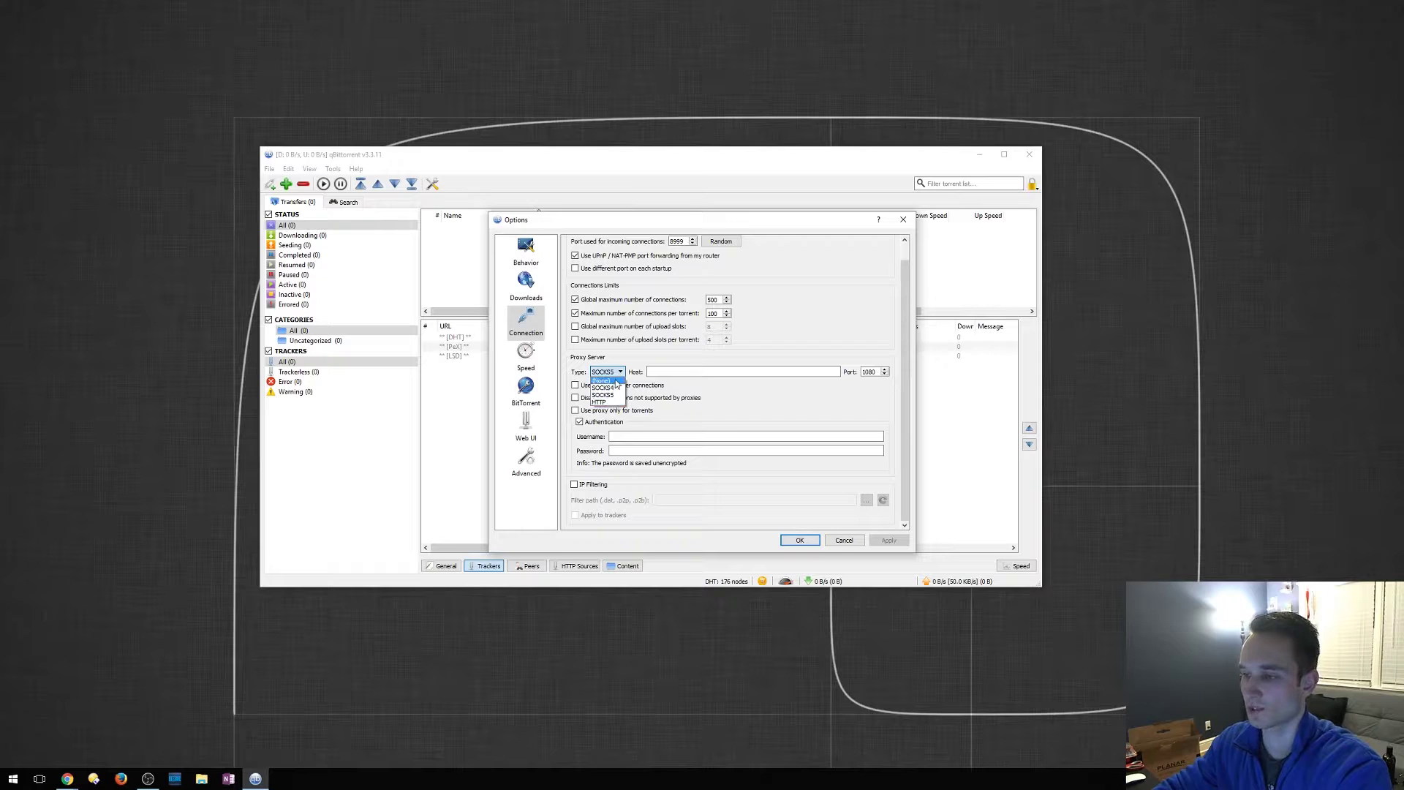
click(614, 403)
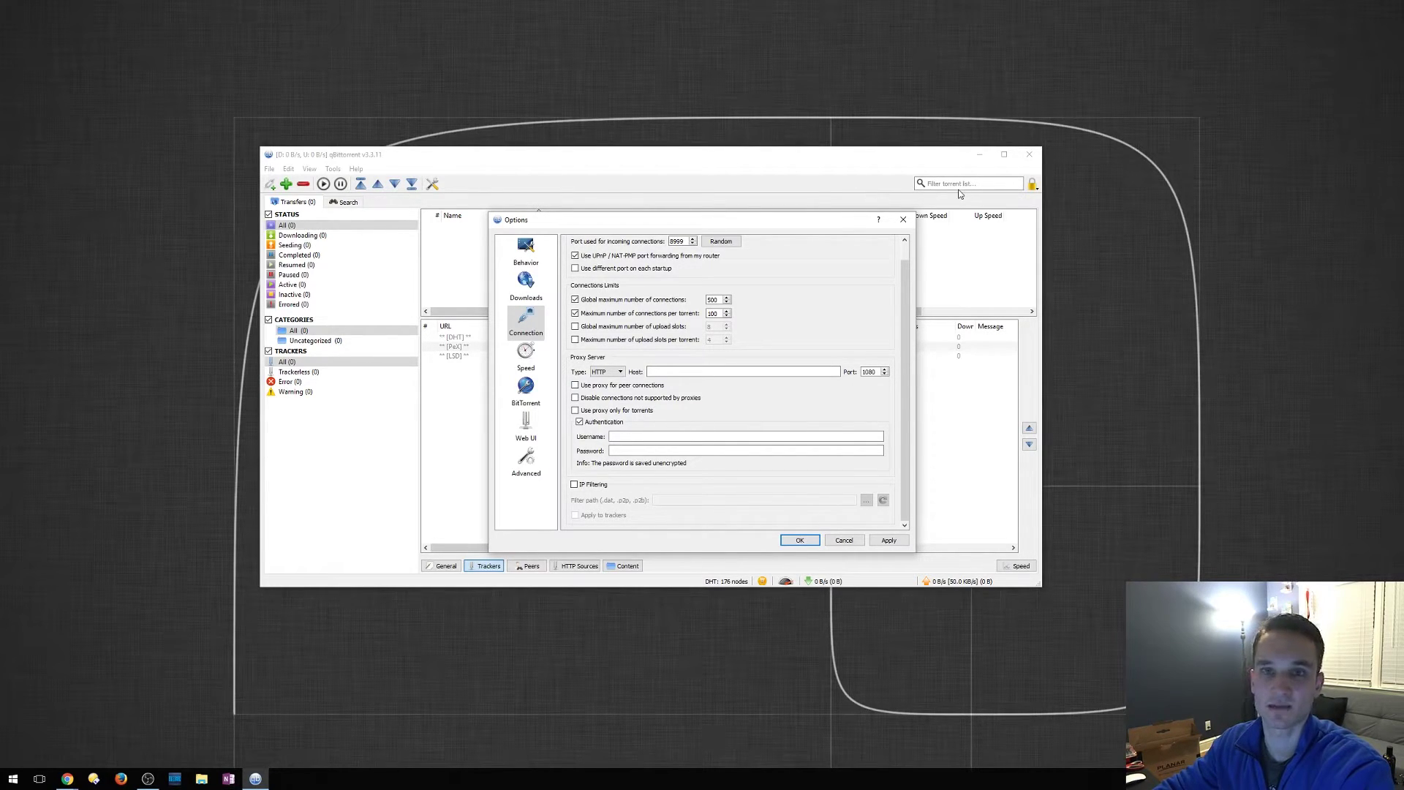
Bring up the HideMyAss proxy table and select proxy 218.56.132.158 with port 8080.
key(alt+Tab)
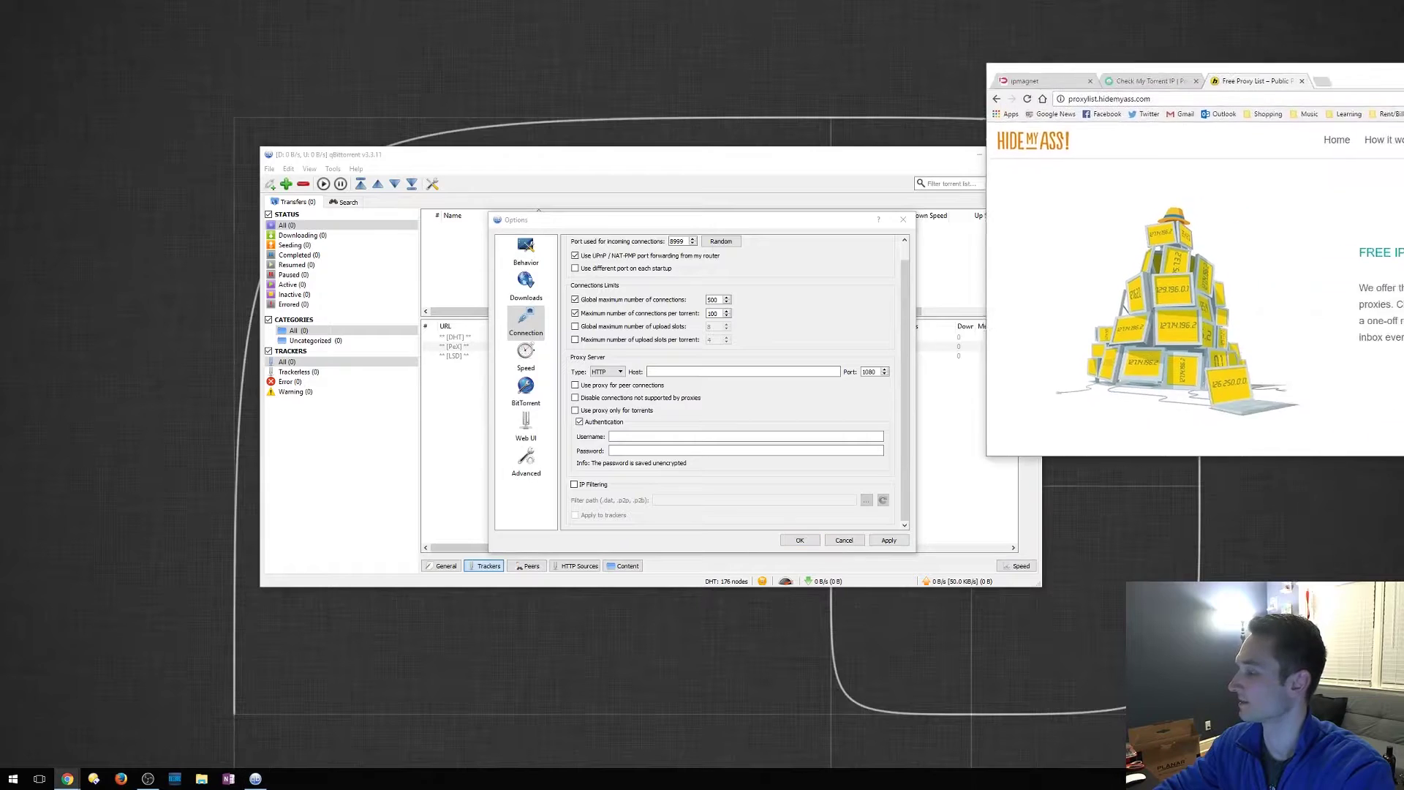
drag(1096, 67, 448, 60)
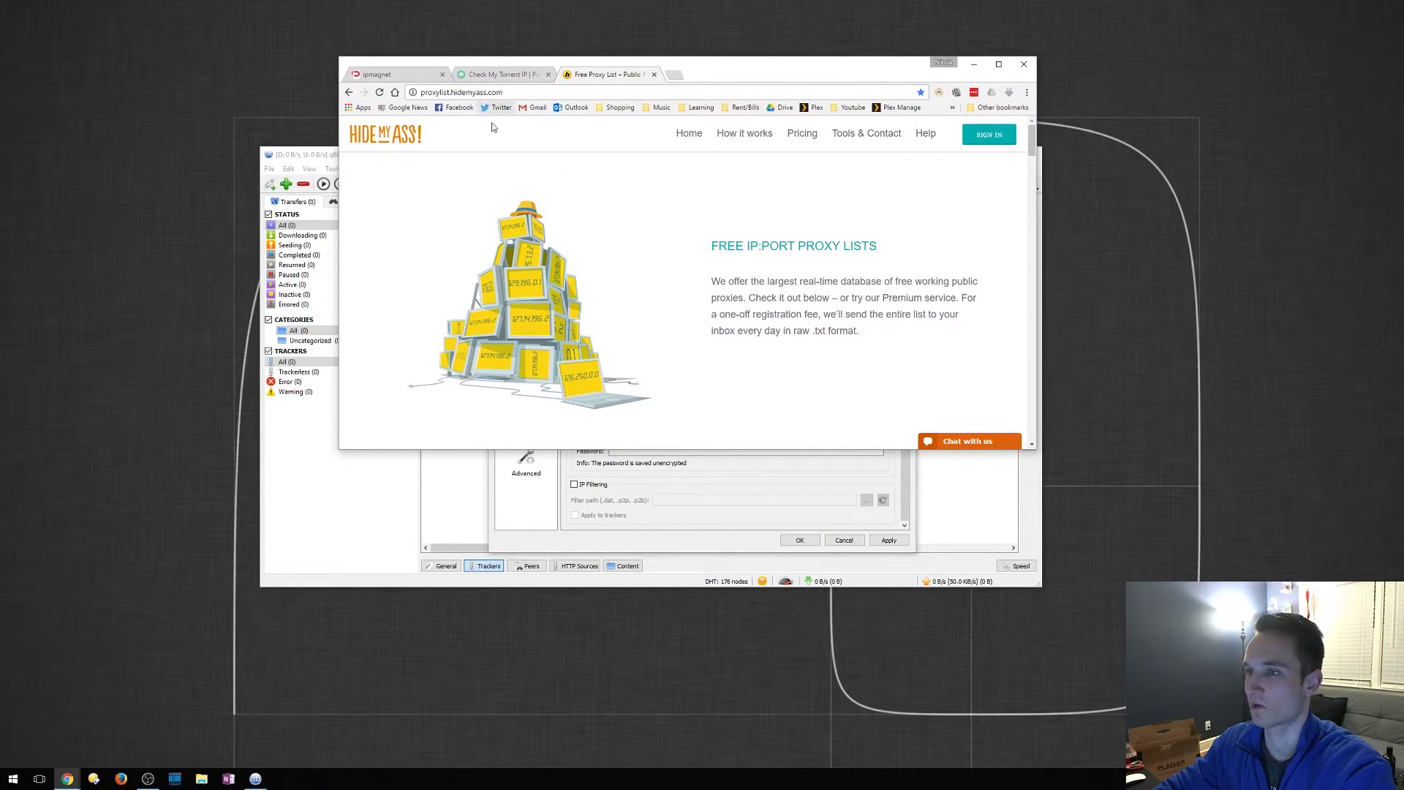
scroll(731, 246, down, 3)
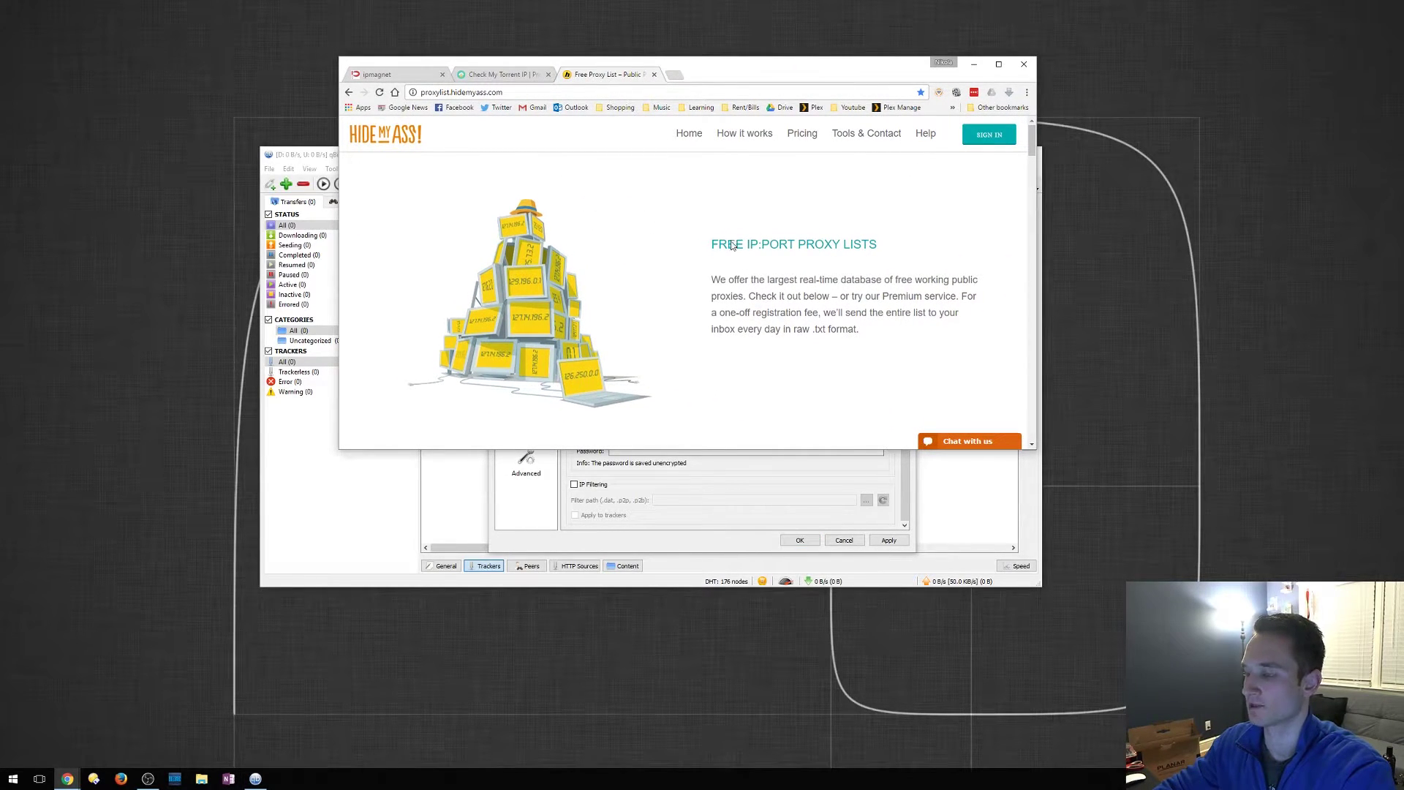
scroll(730, 246, down, 10)
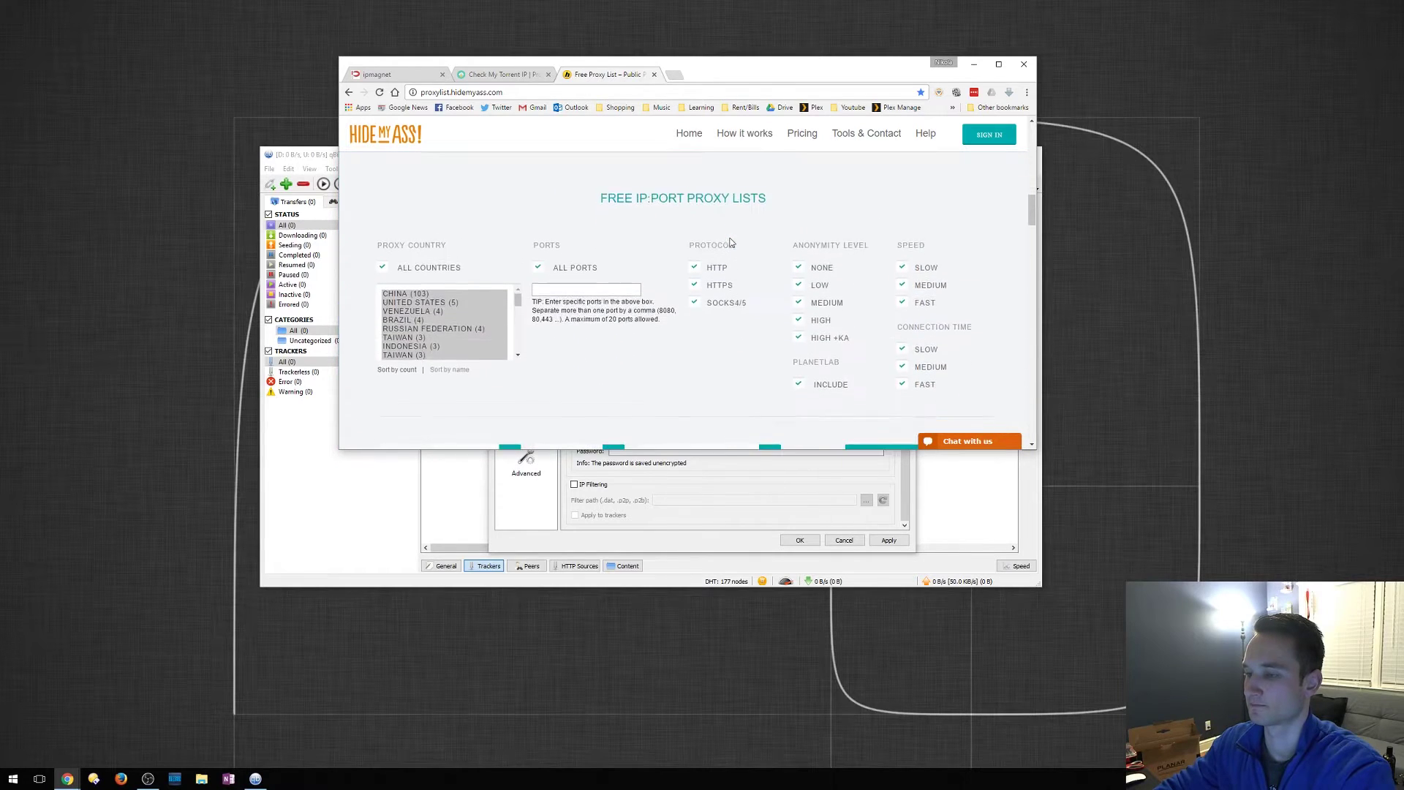
scroll(730, 242, down, 3)
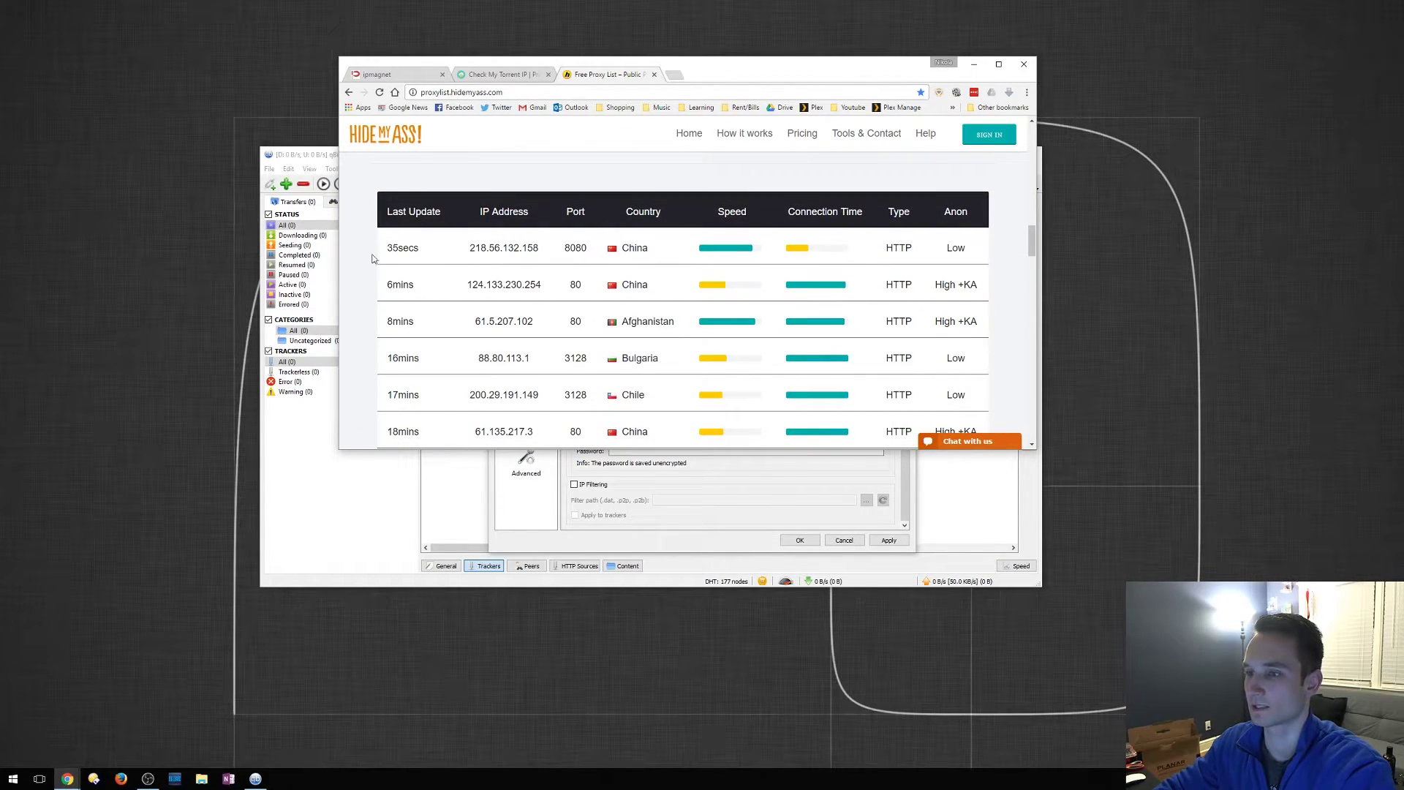
drag(470, 249, 592, 256)
drag(714, 73, 921, 90)
Bring qBittorrent's proxy settings forward and click into the Host and Port fields.
click(517, 162)
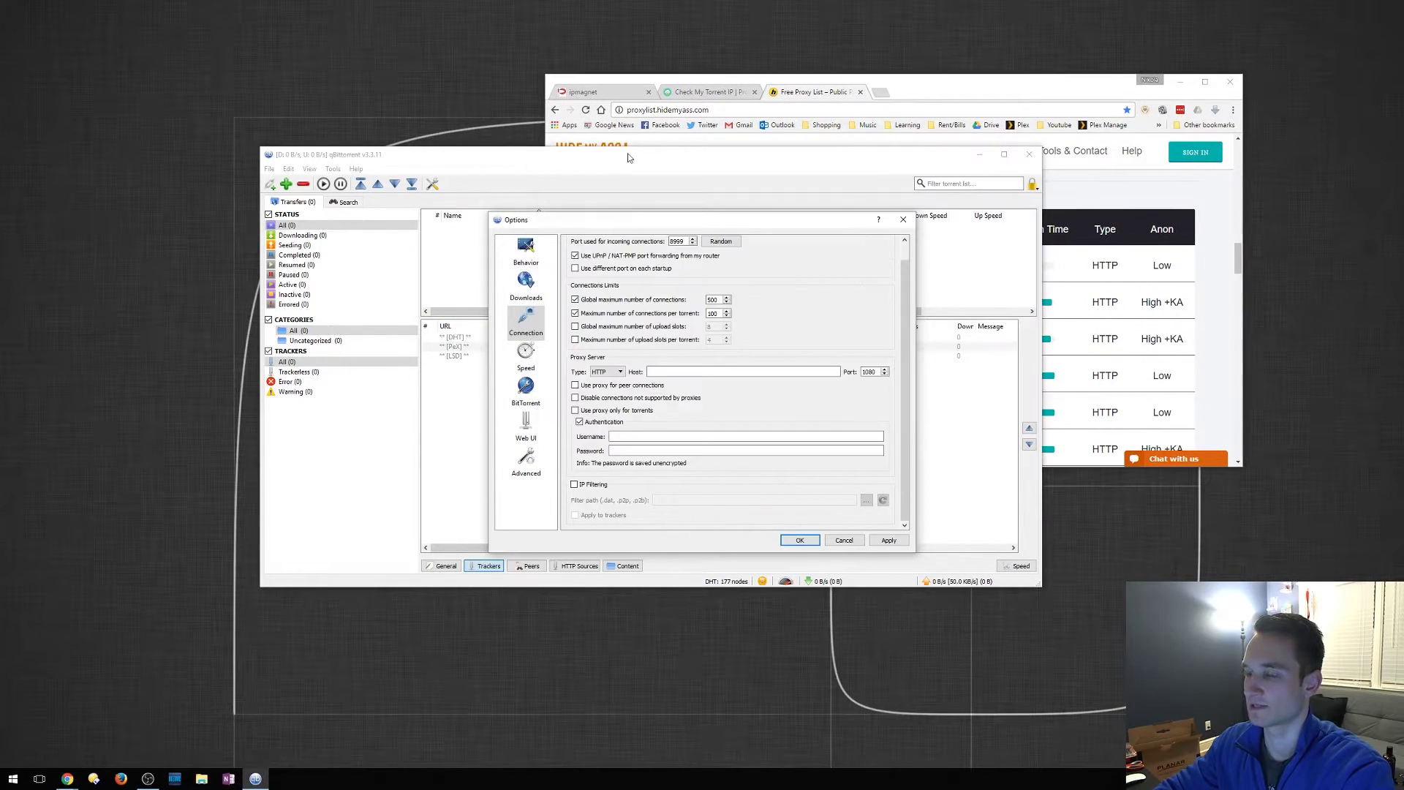
click(680, 372)
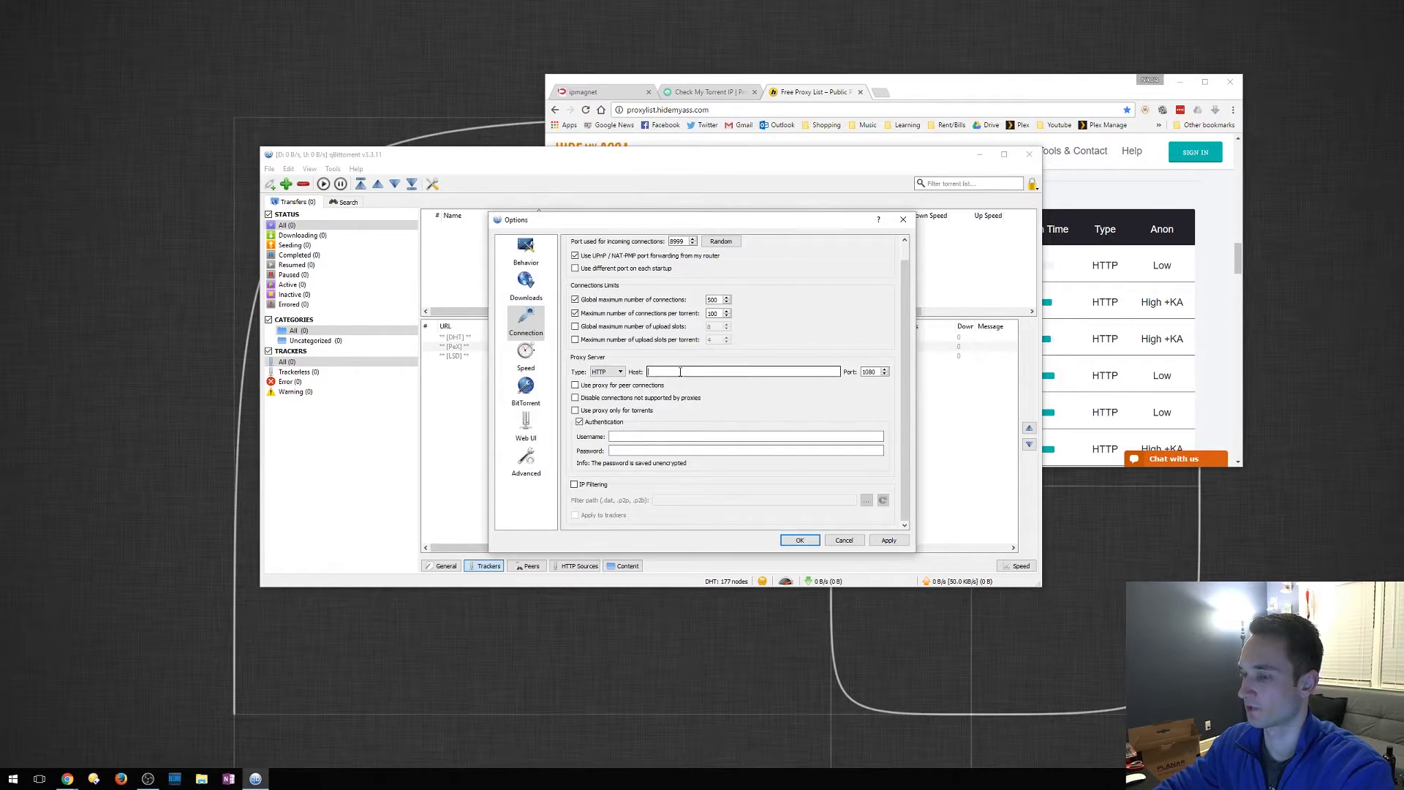
click(872, 372)
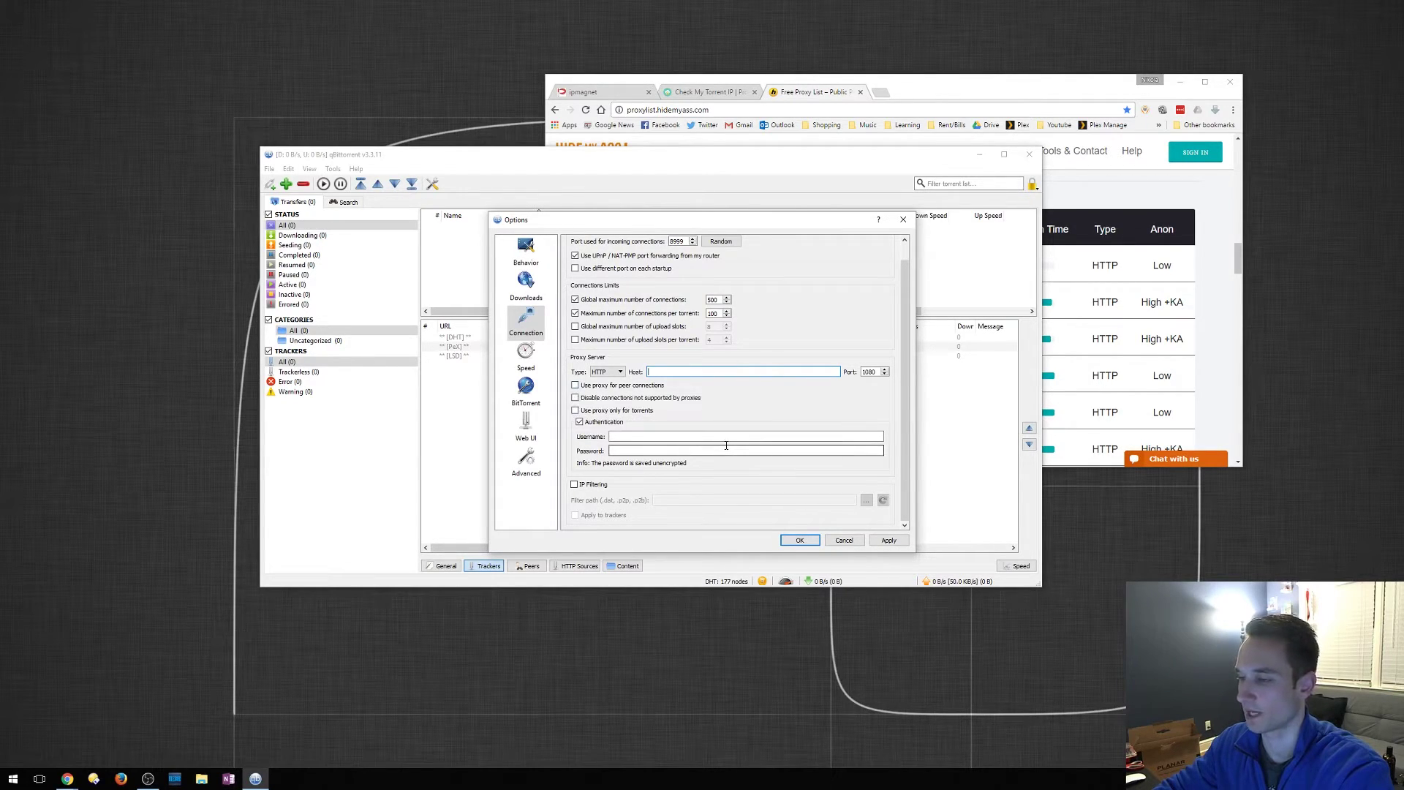
click(662, 371)
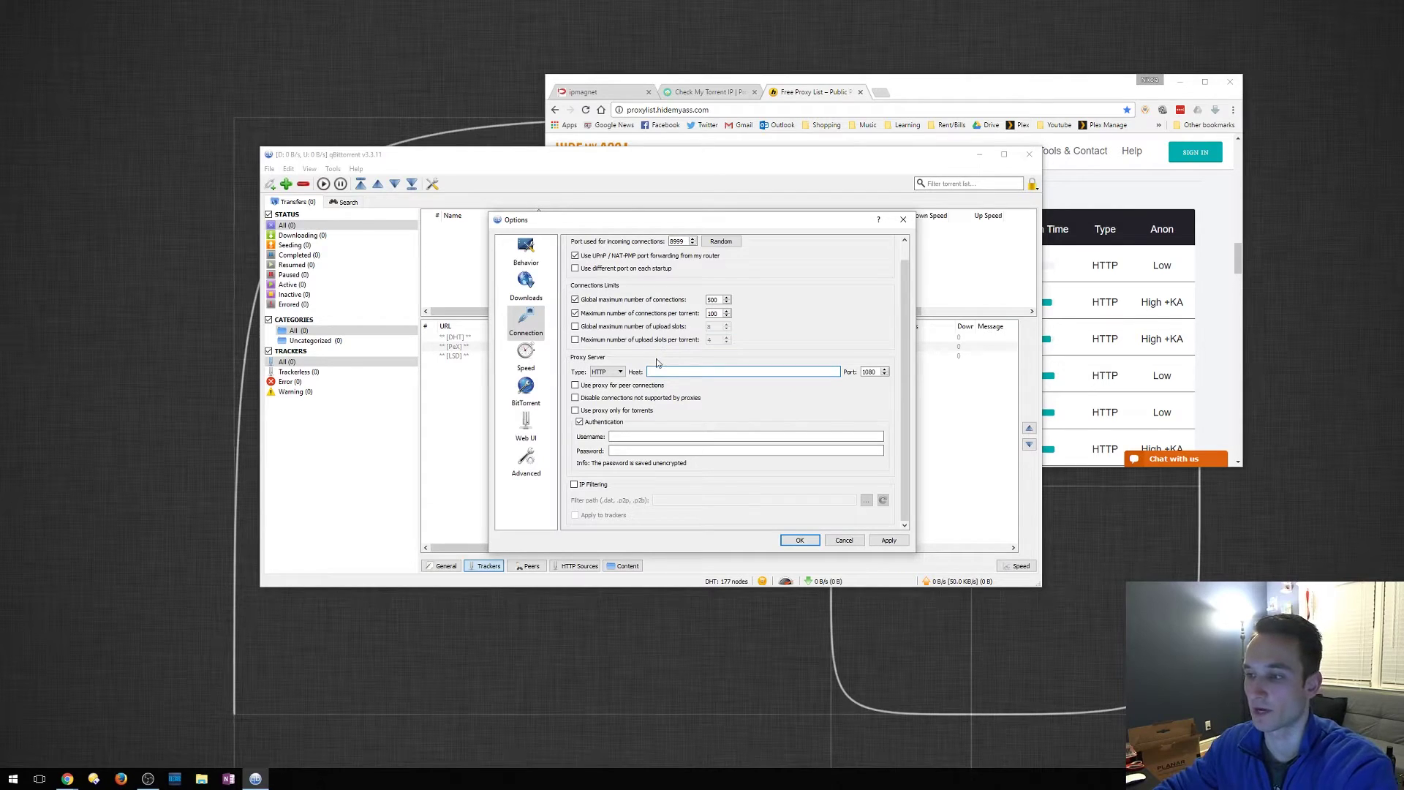
Set the proxy to SOCKS5 with host proxy.torguard.org, keeping port 1080.
click(620, 372)
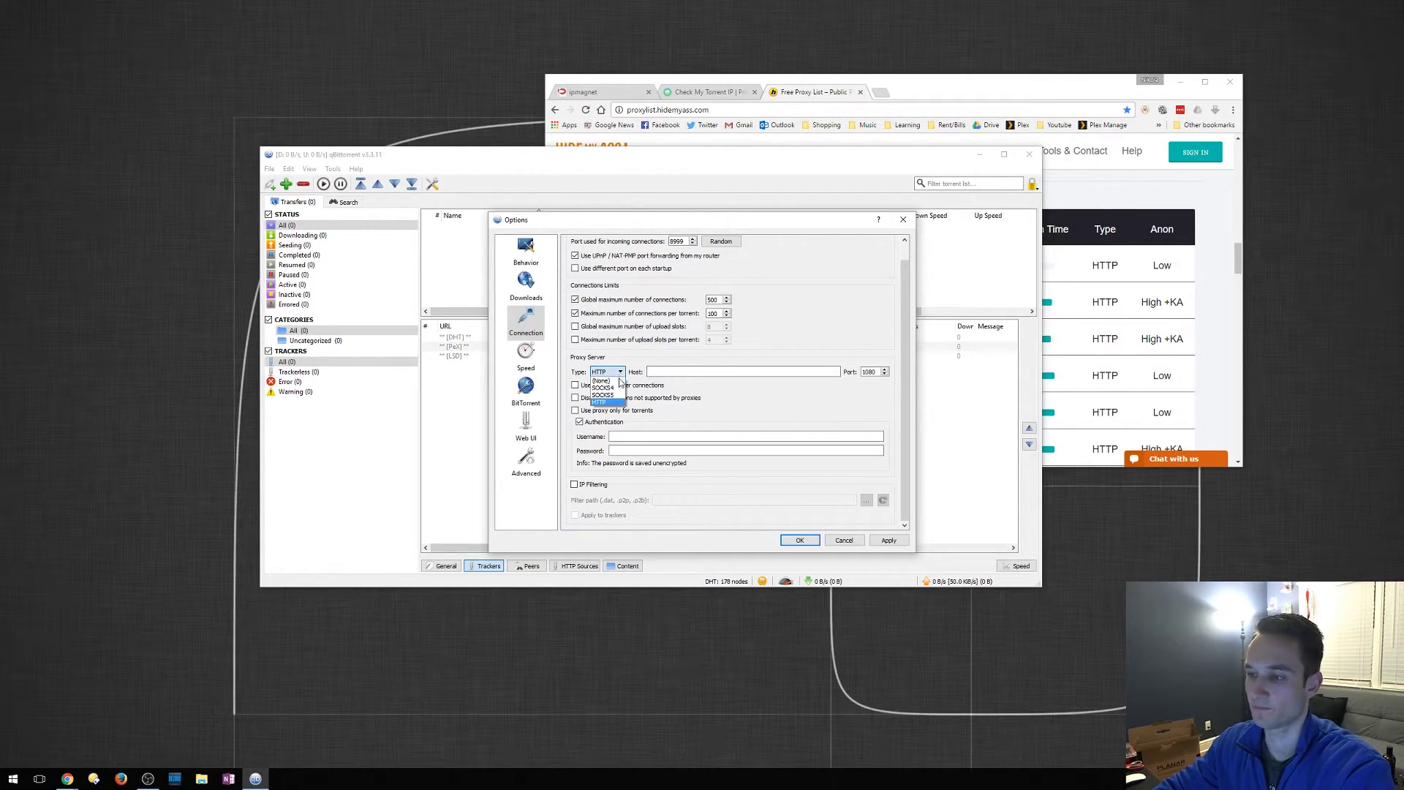
click(616, 395)
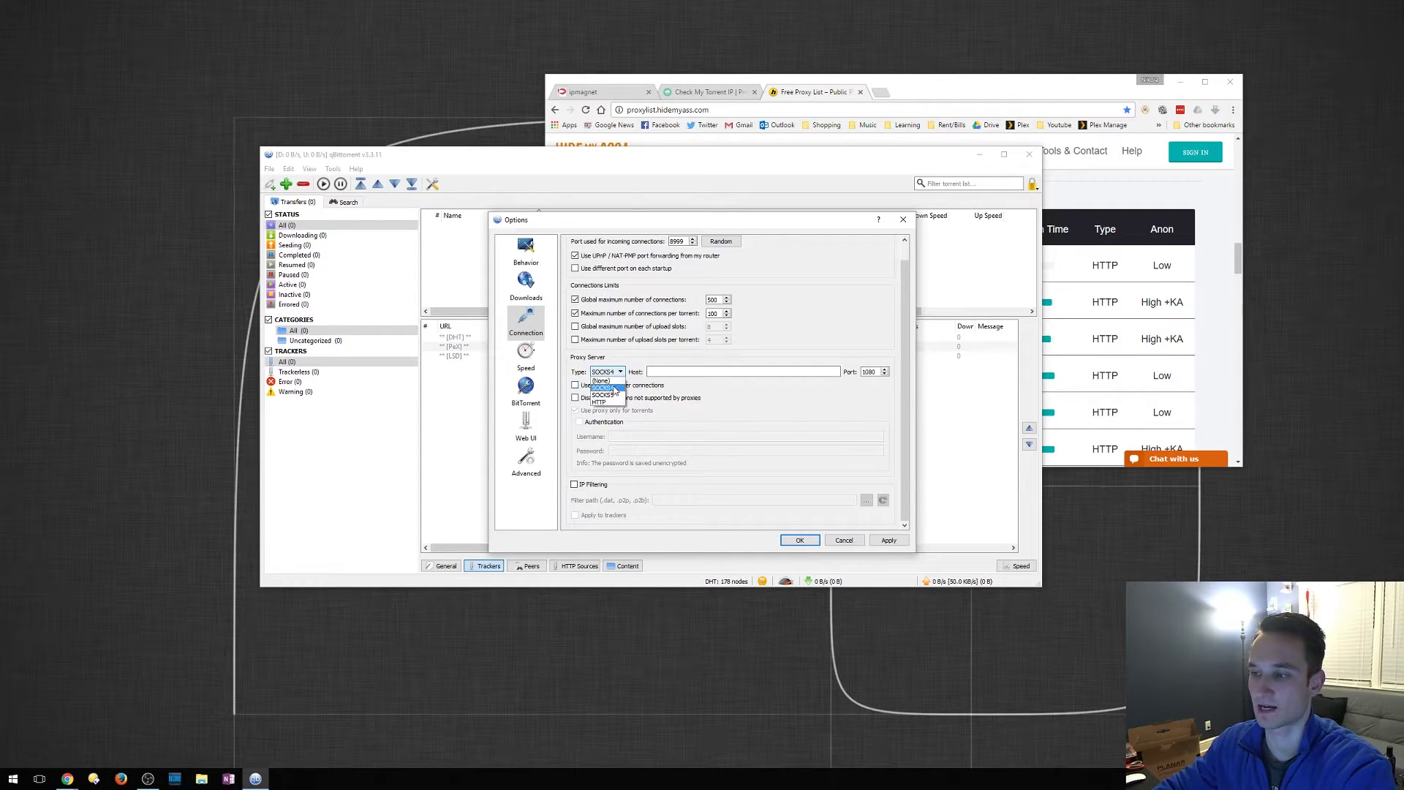
click(607, 372)
click(603, 395)
click(625, 411)
click(659, 373)
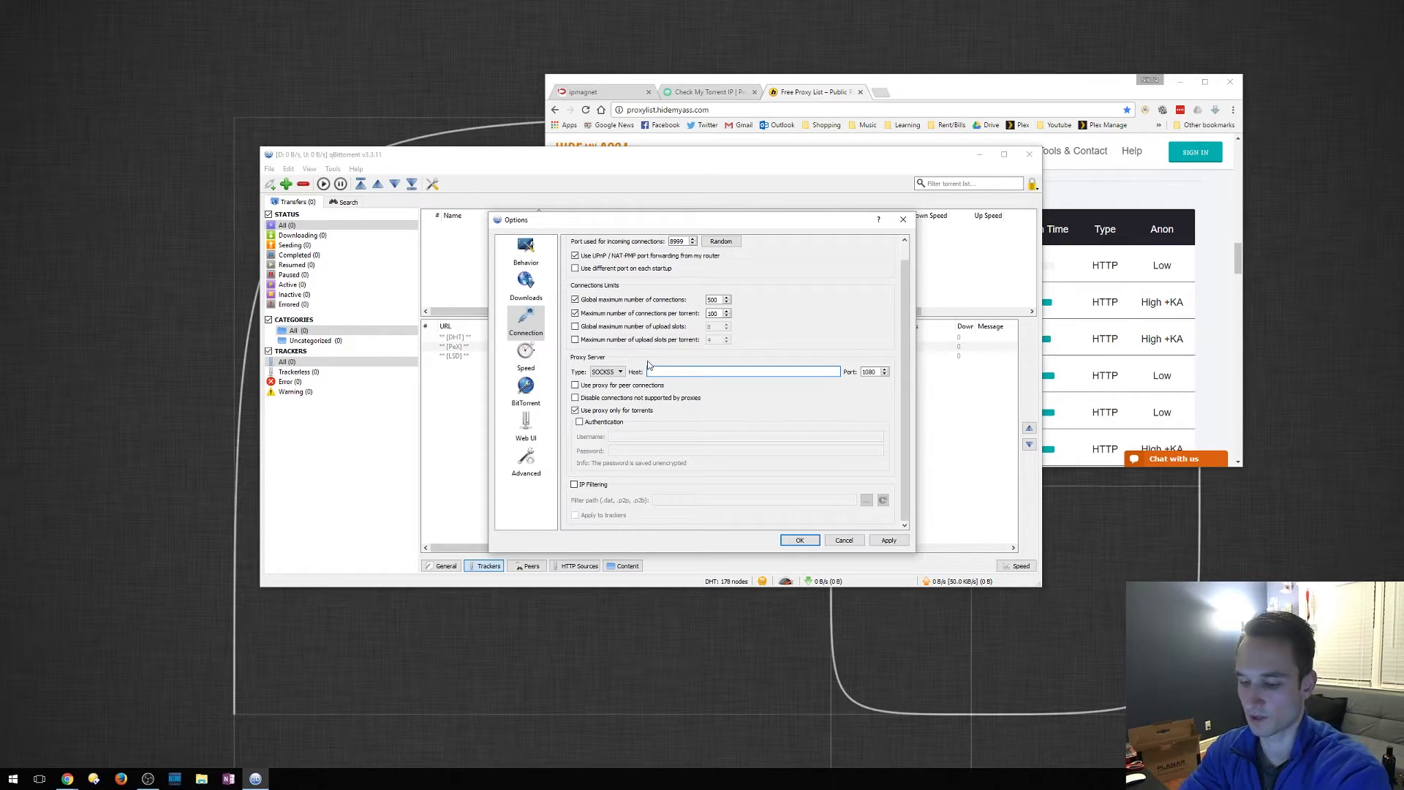
text(y.tor)
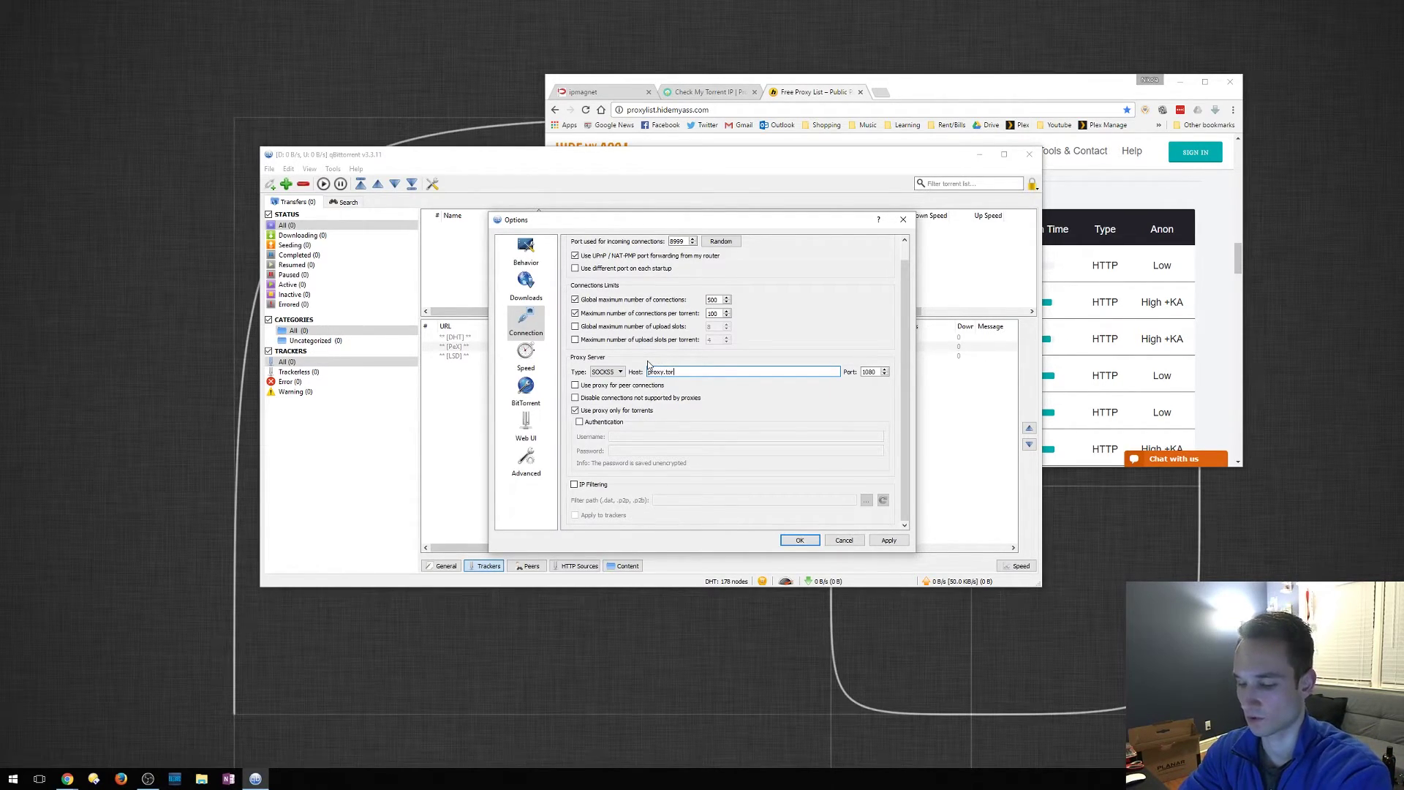
text(guard.or)
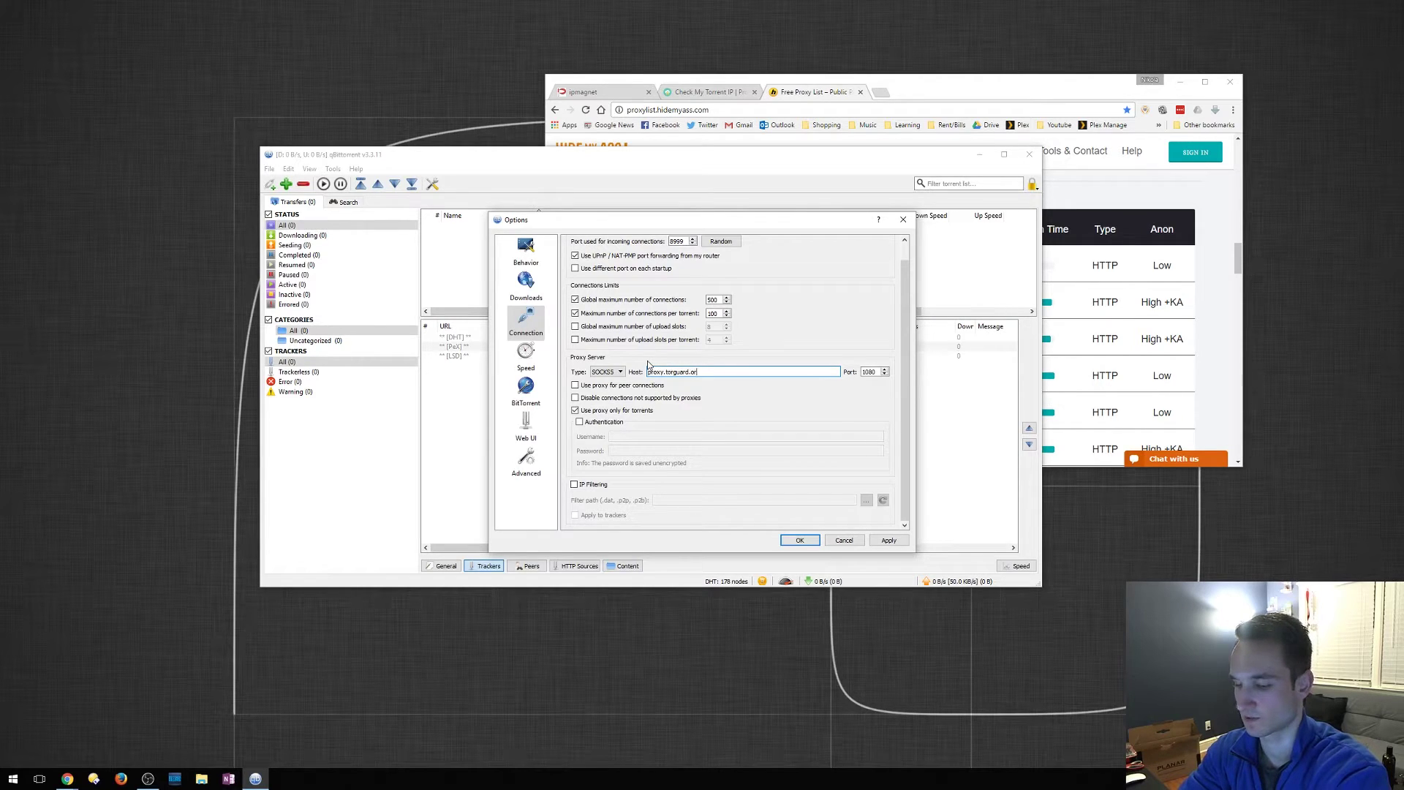
text(g)
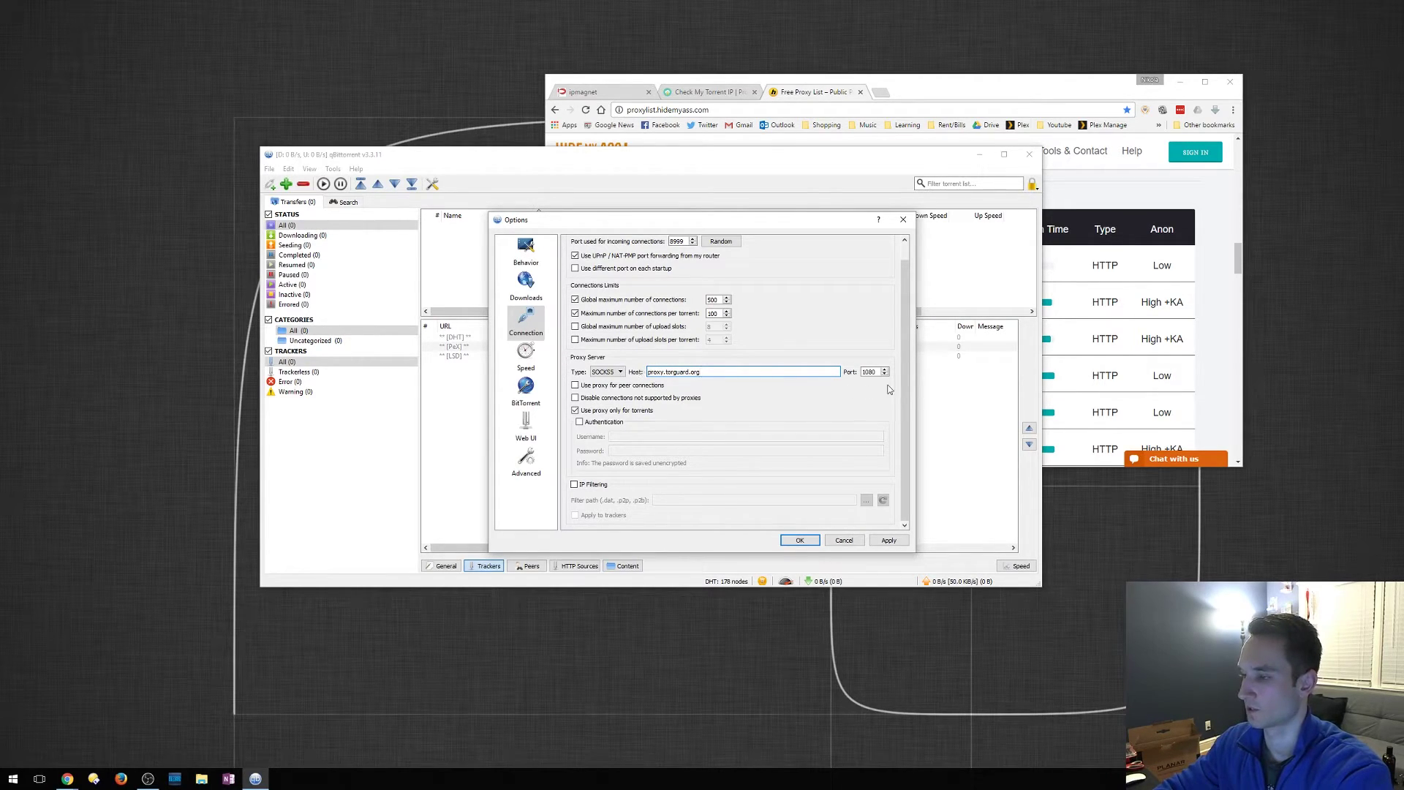
key(Tab)
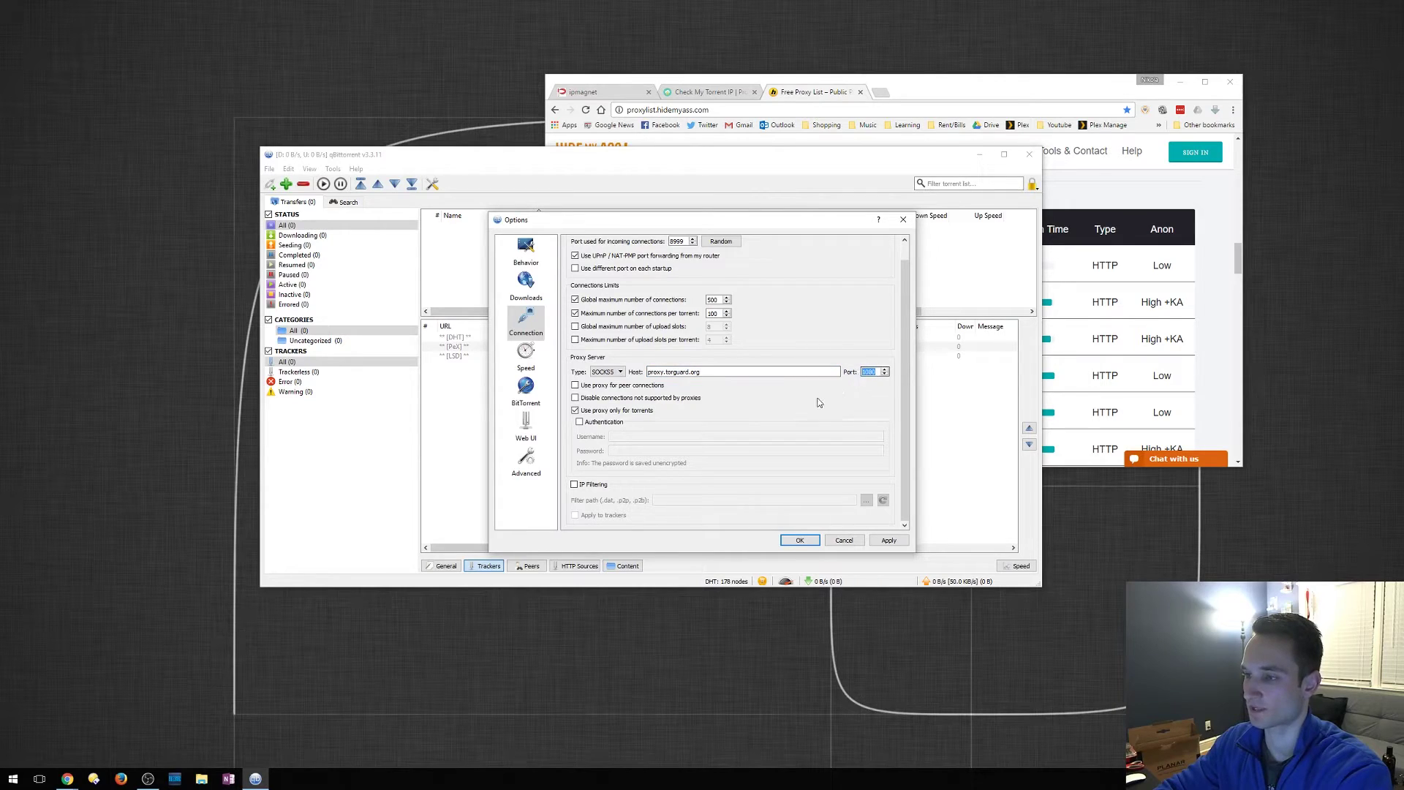
Enable proxy for peer connections, disable unsupported connections, enter login credentials, then Apply and OK.
click(575, 386)
click(576, 398)
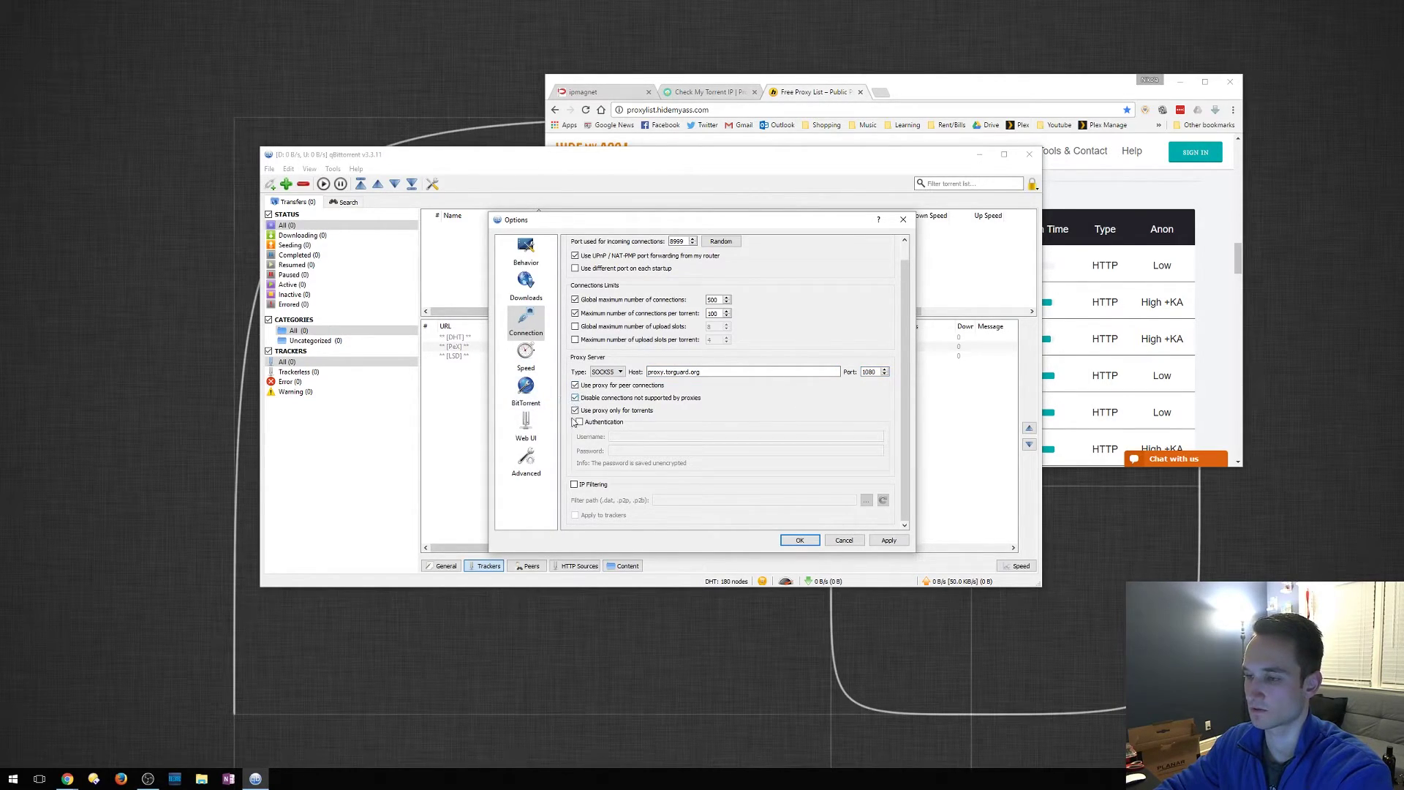
click(579, 422)
click(625, 438)
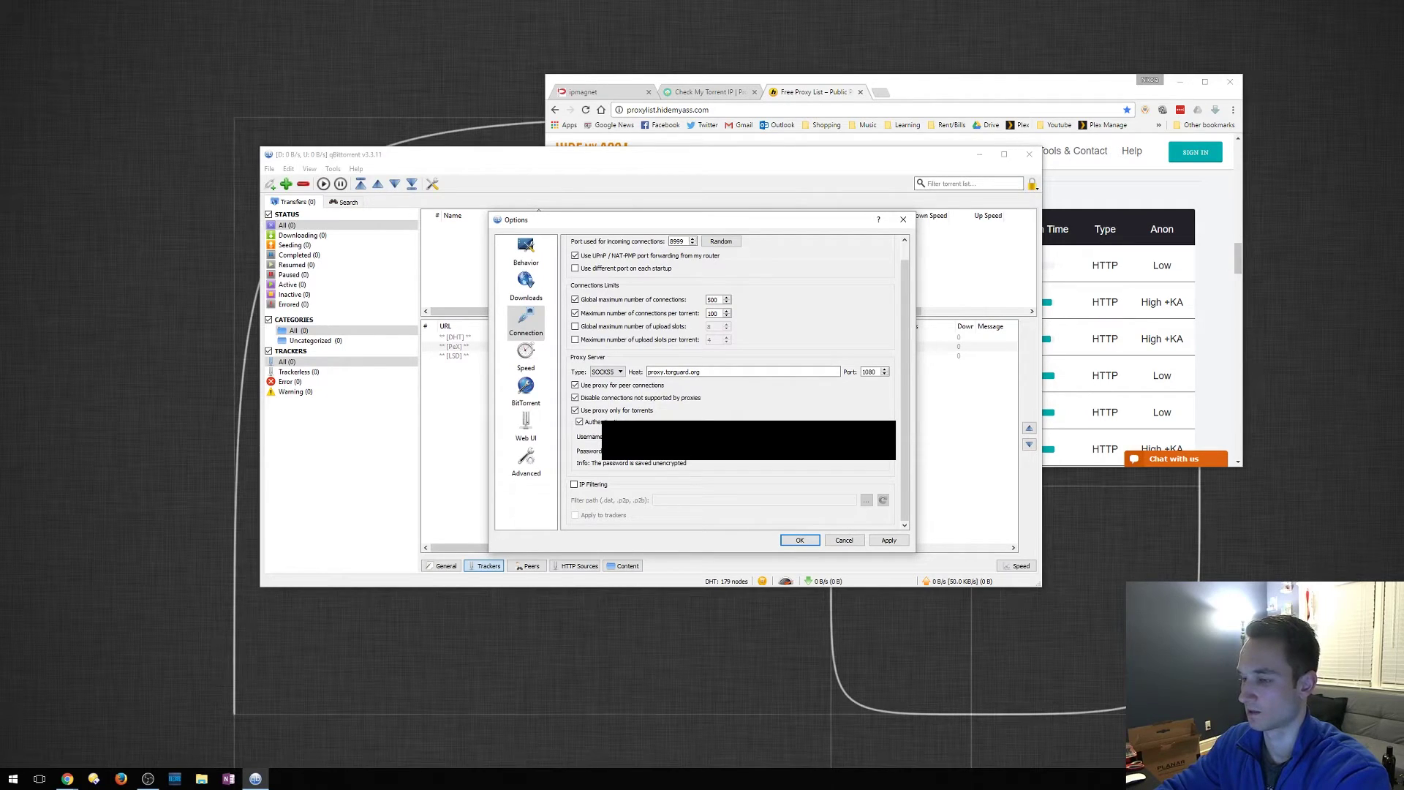
click(886, 541)
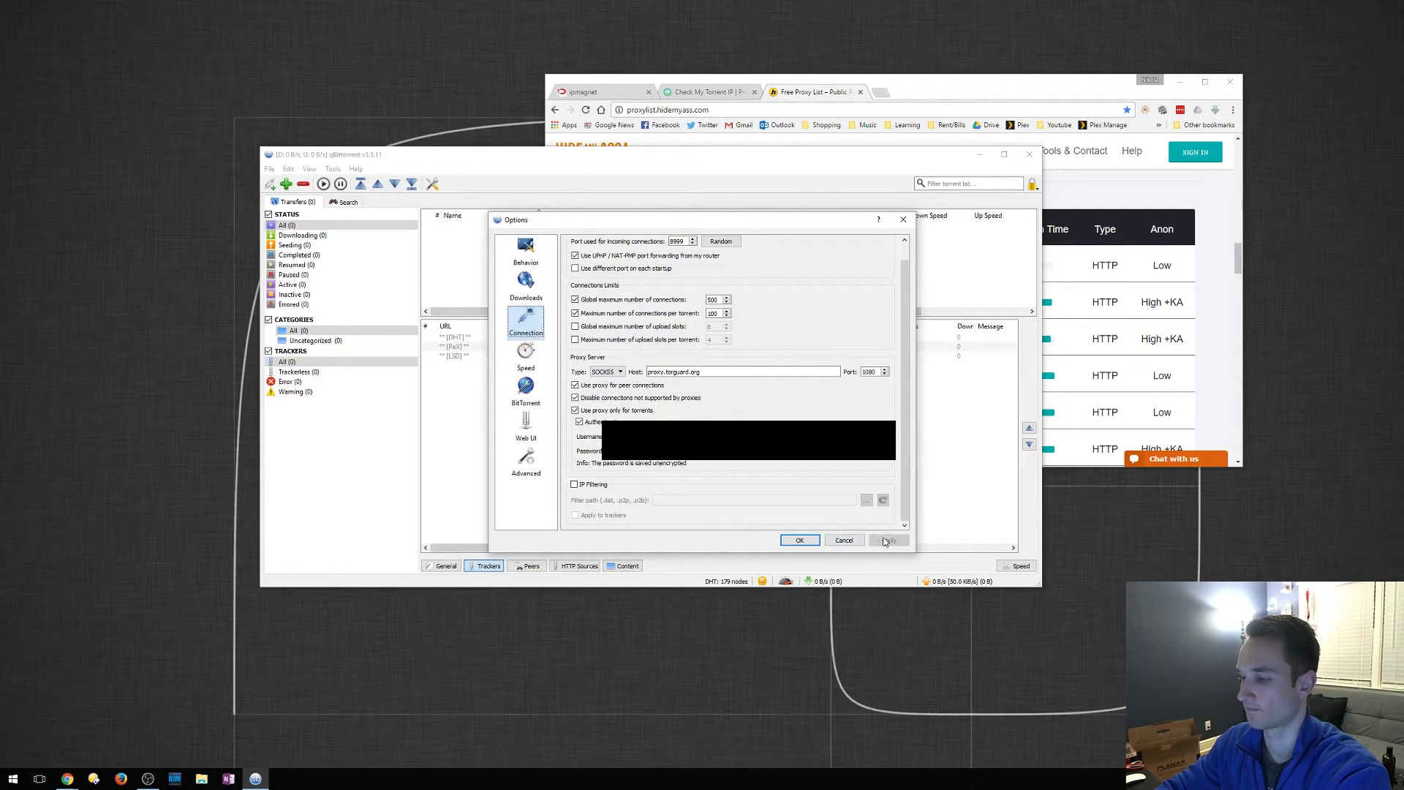
click(799, 542)
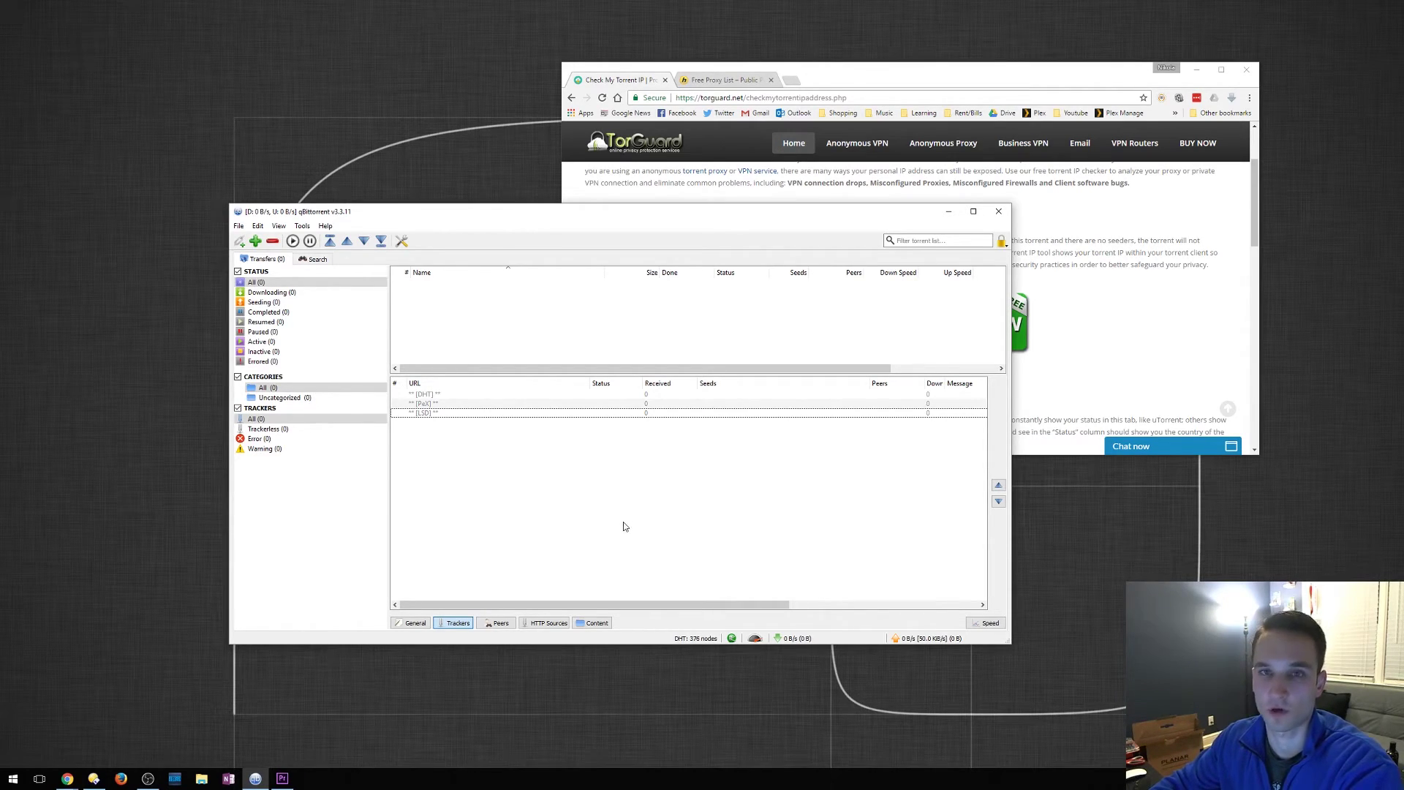
On TorGuard's Check My Torrent IP page, download the test torrent.
click(731, 193)
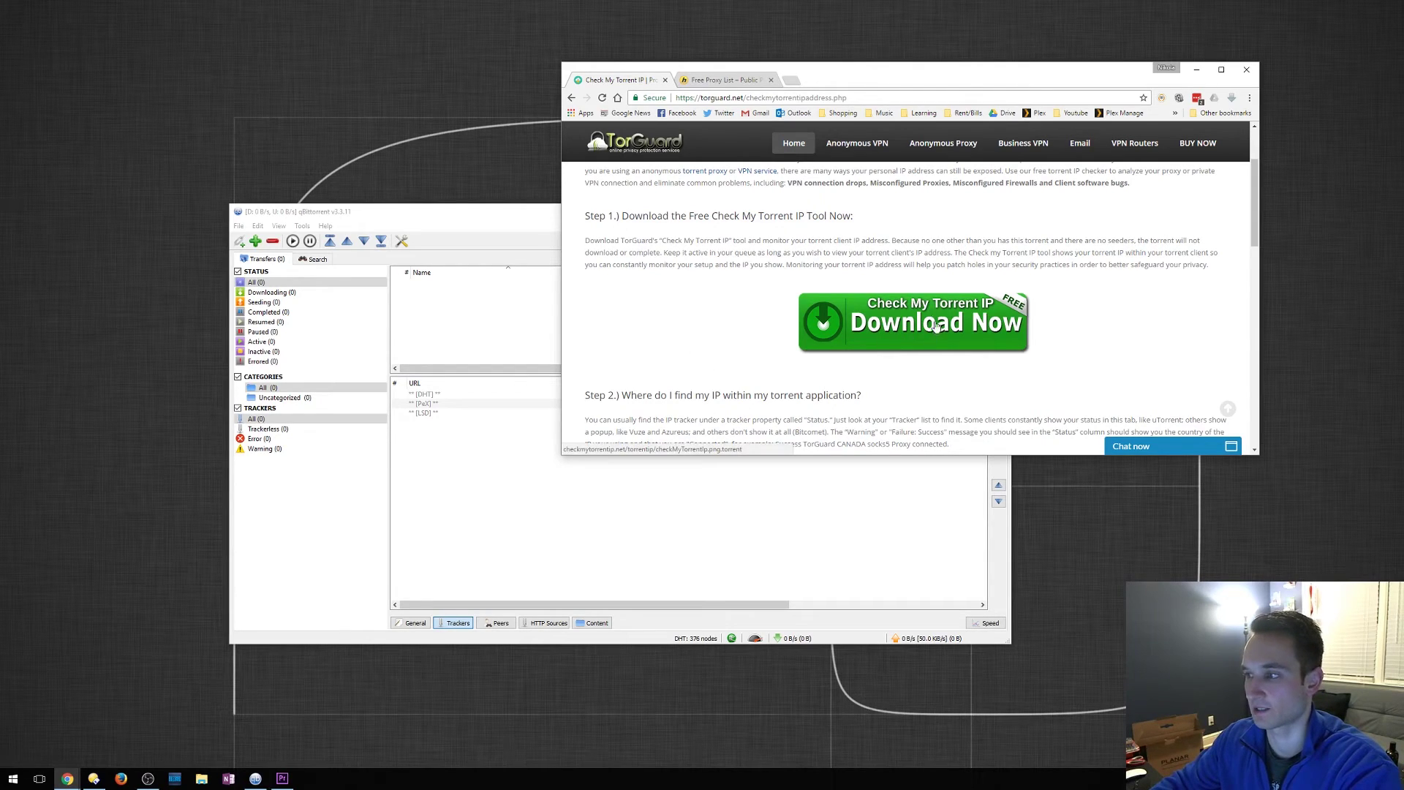
click(904, 322)
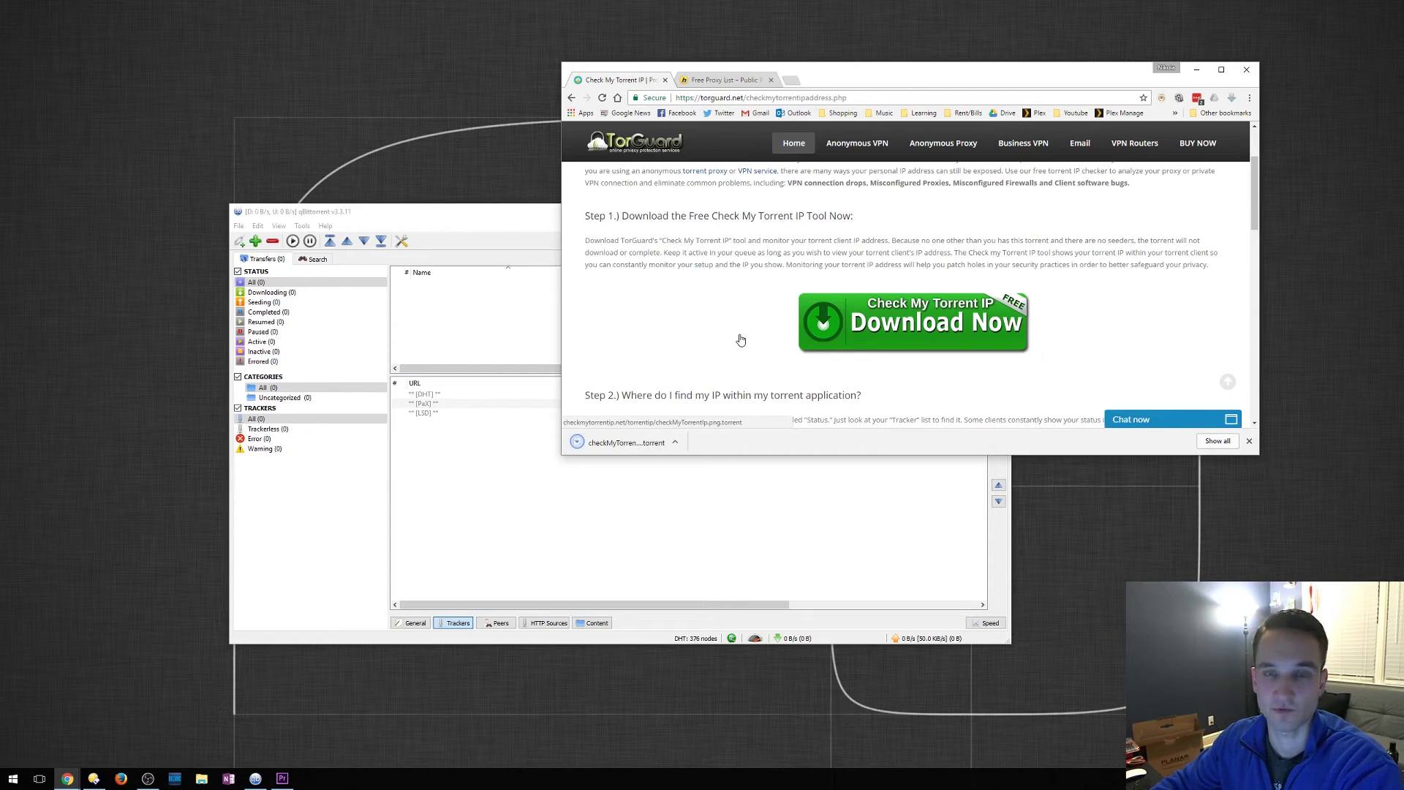
Add checkMyTorrentIp.png and confirm its tracker shows 'TorGuard USA-DALLAS Socks5 Proxy Connected'.
click(618, 443)
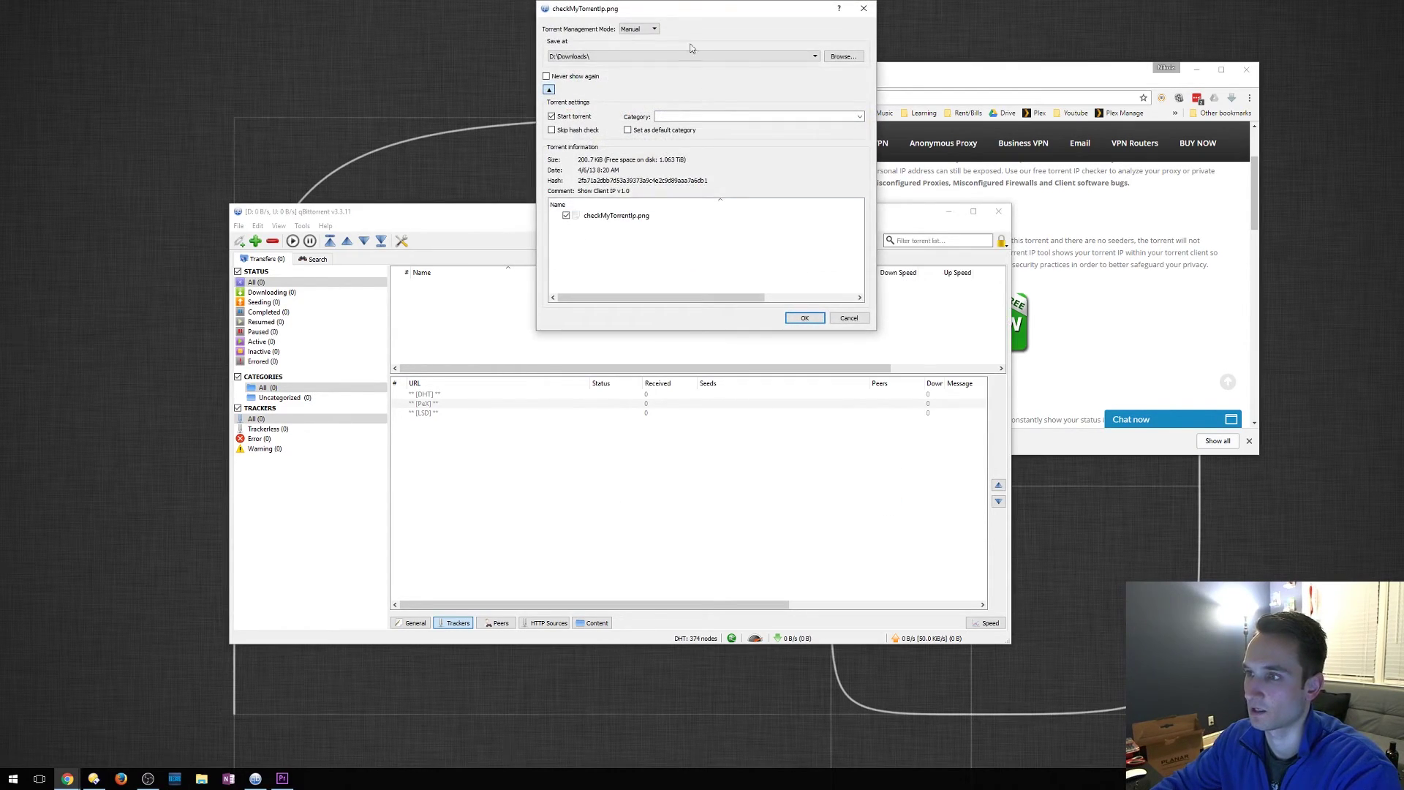
click(805, 318)
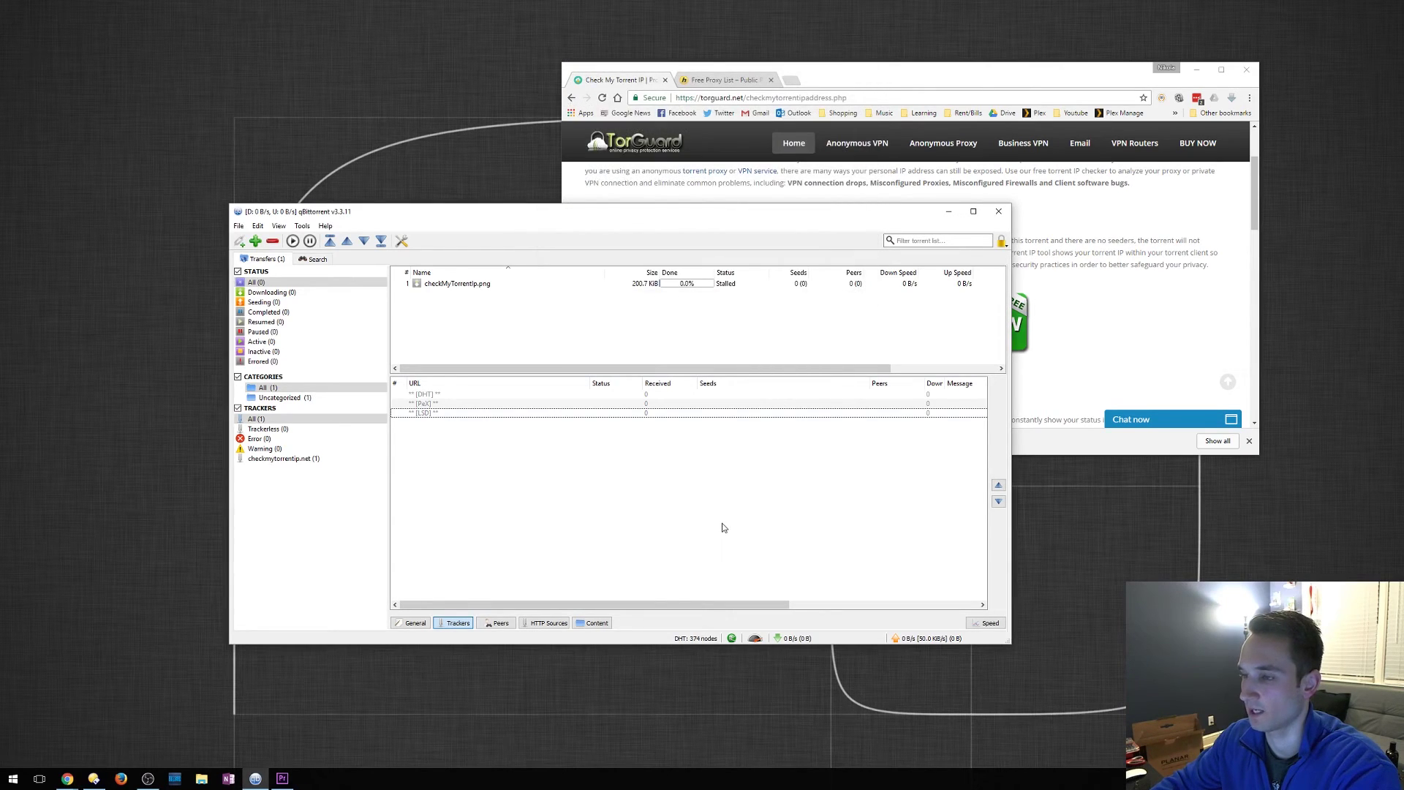
click(729, 285)
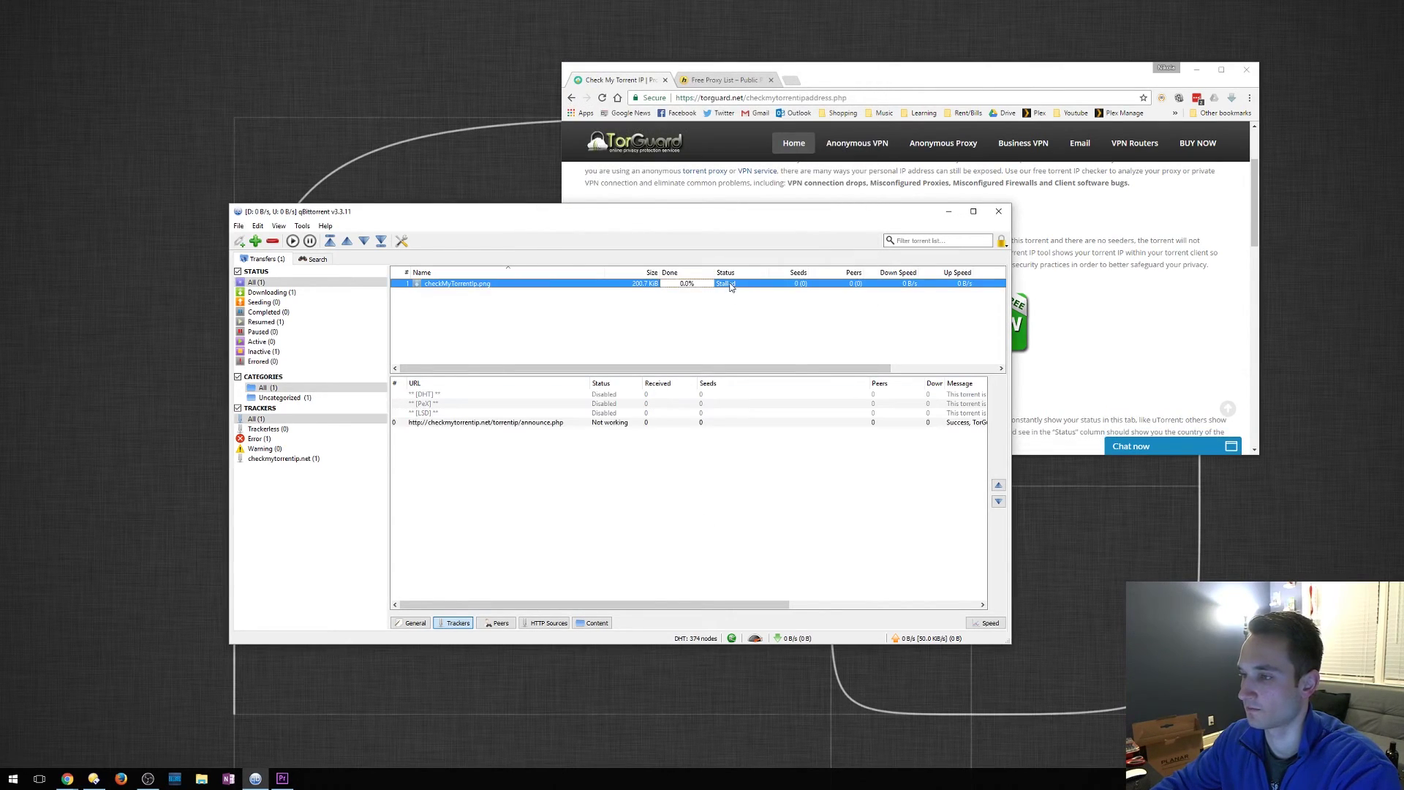
drag(645, 604, 824, 604)
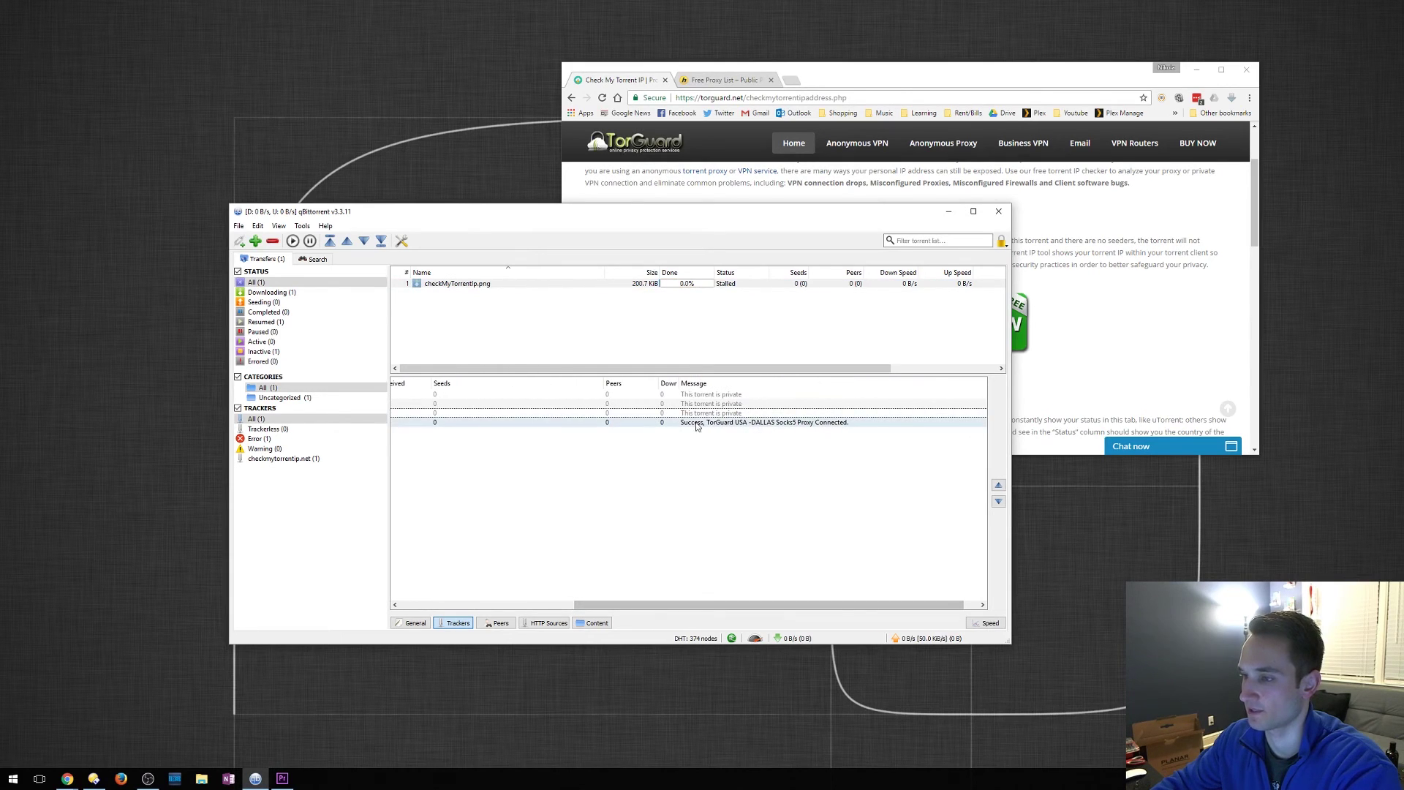
click(764, 424)
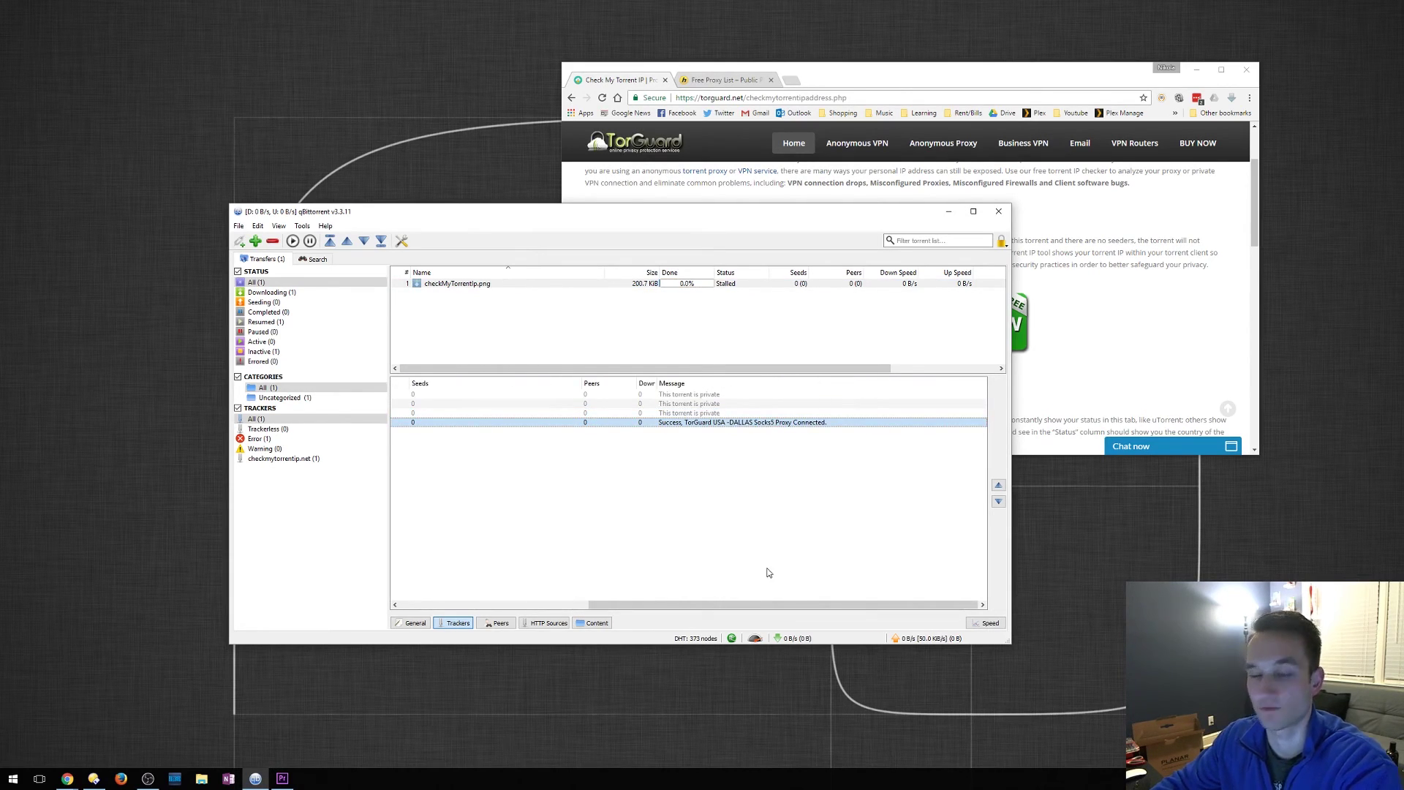
drag(742, 606, 556, 607)
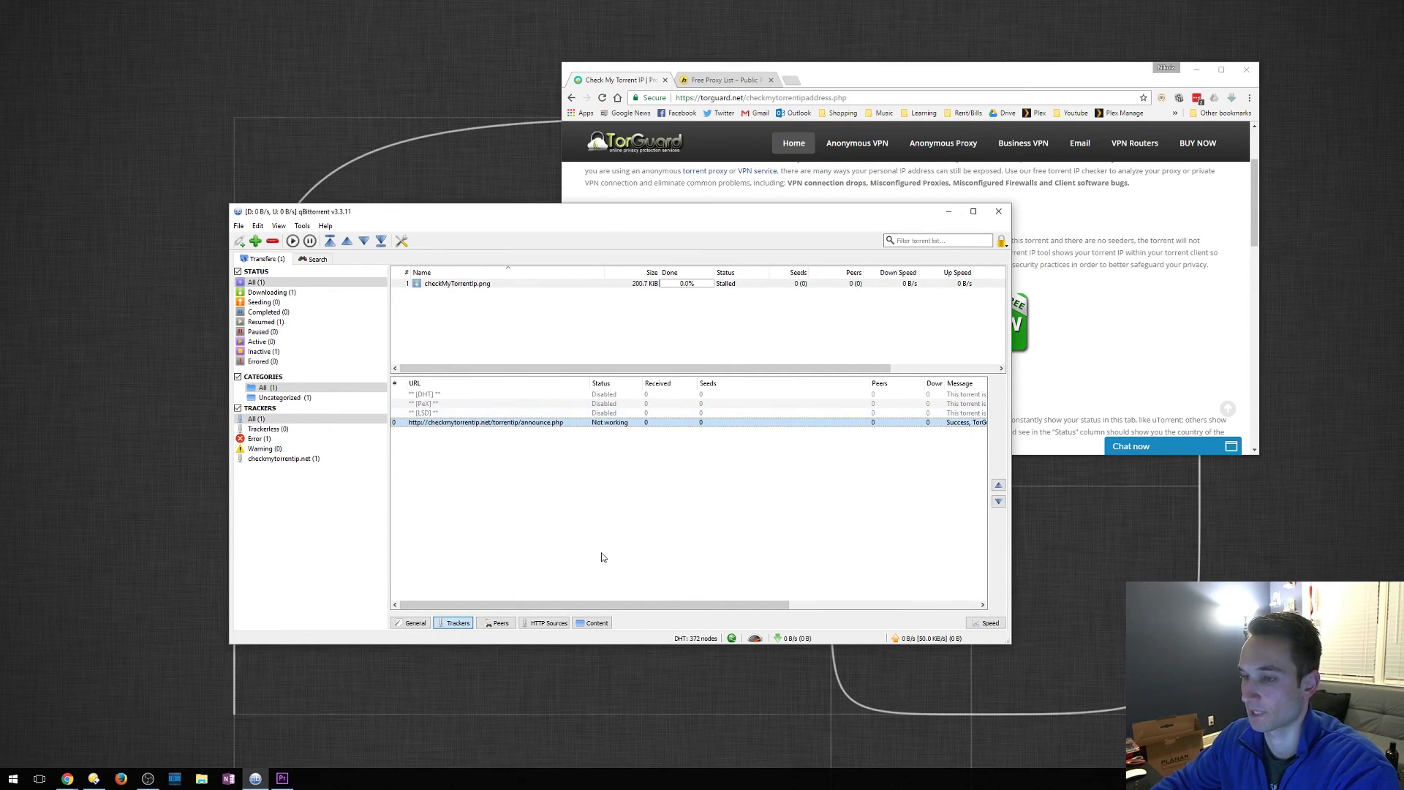